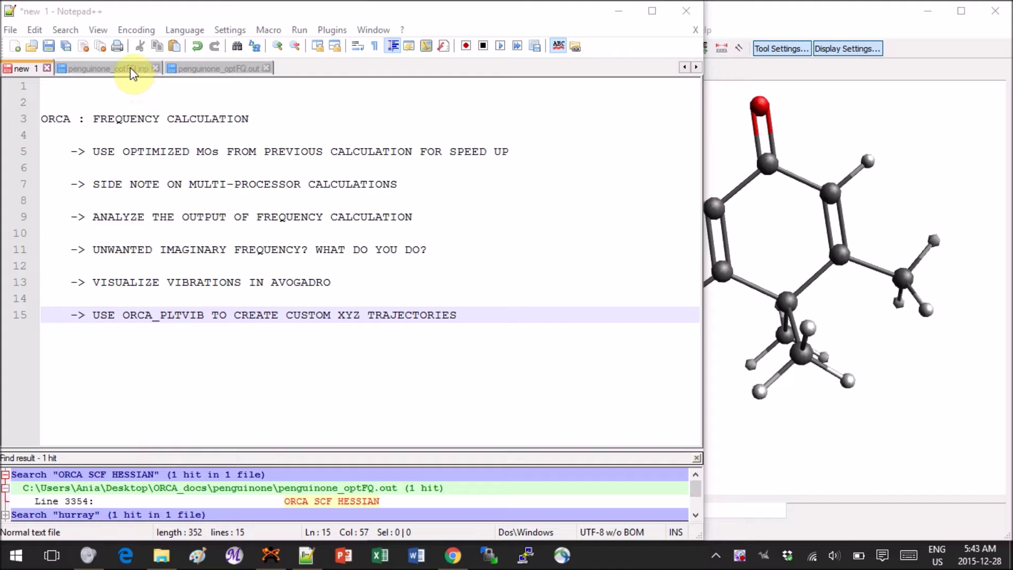
Switch to penguinone_optFQ.inp in Notepad++, then bring the Avogadro molecule window forward
left_click(130, 69)
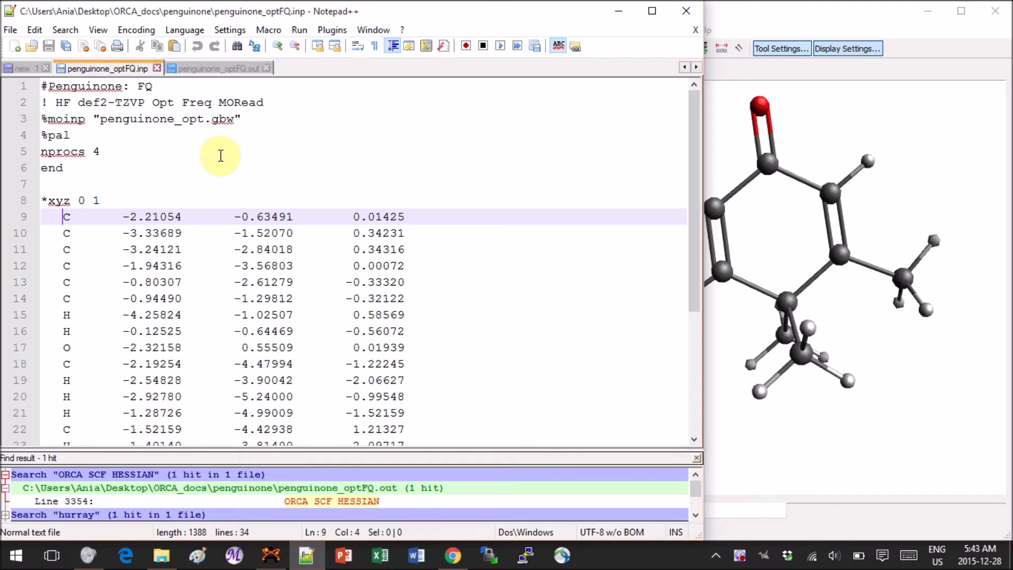
scroll(225, 155, "up", 2, "ctrl")
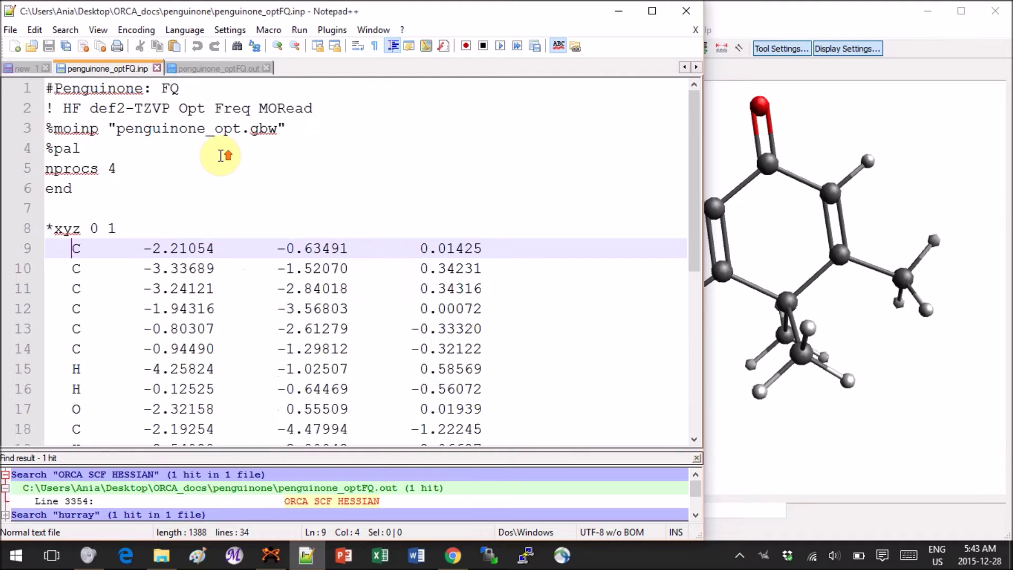
scroll(224, 155, "up", 1, "ctrl")
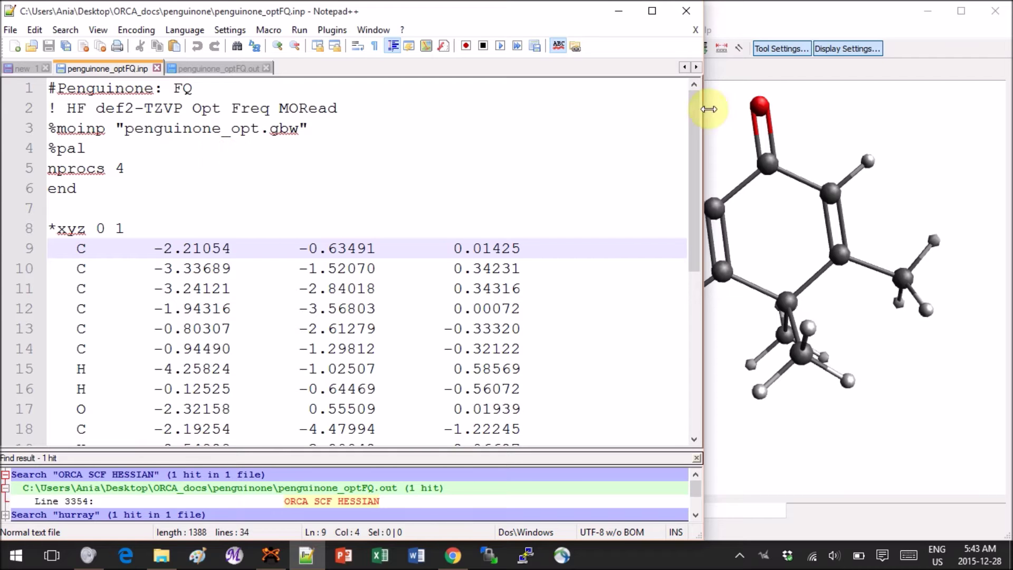
left_click(758, 15)
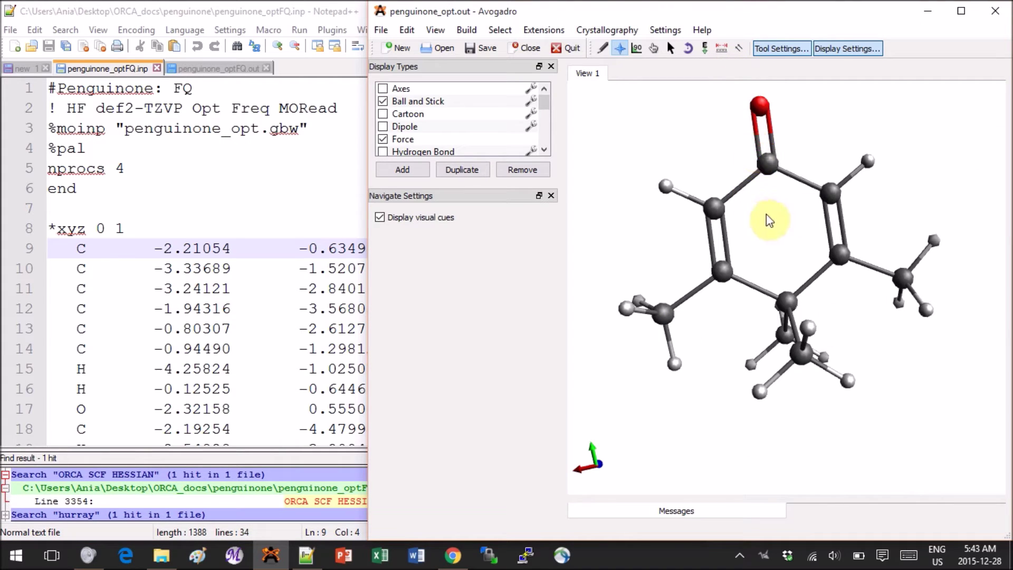
Rotate the molecule and preview Avogadro's RHF def2-SVP ORCA input, cancelling the save
left_click_drag(771, 218, 716, 228)
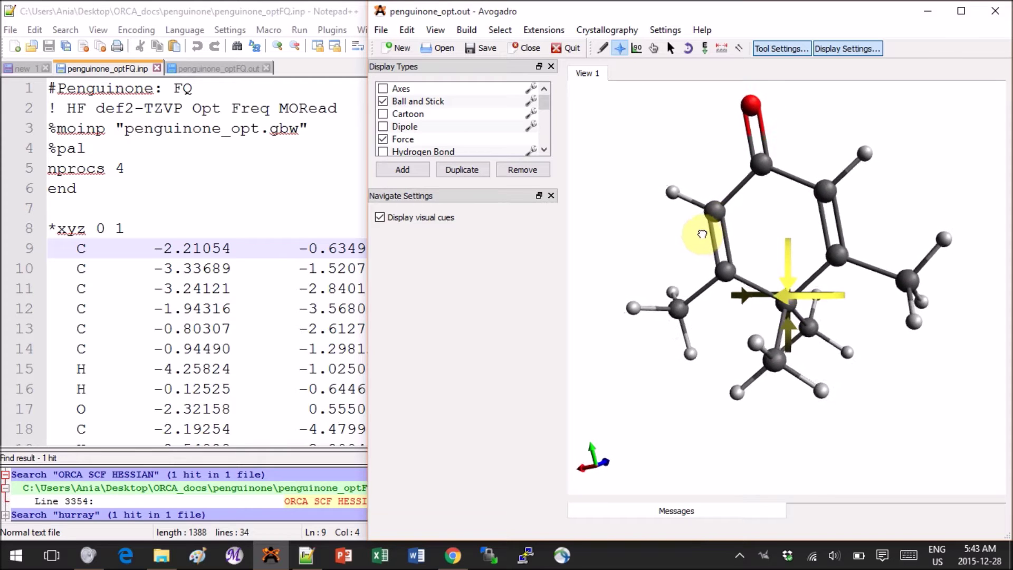
left_click_drag(717, 228, 779, 216)
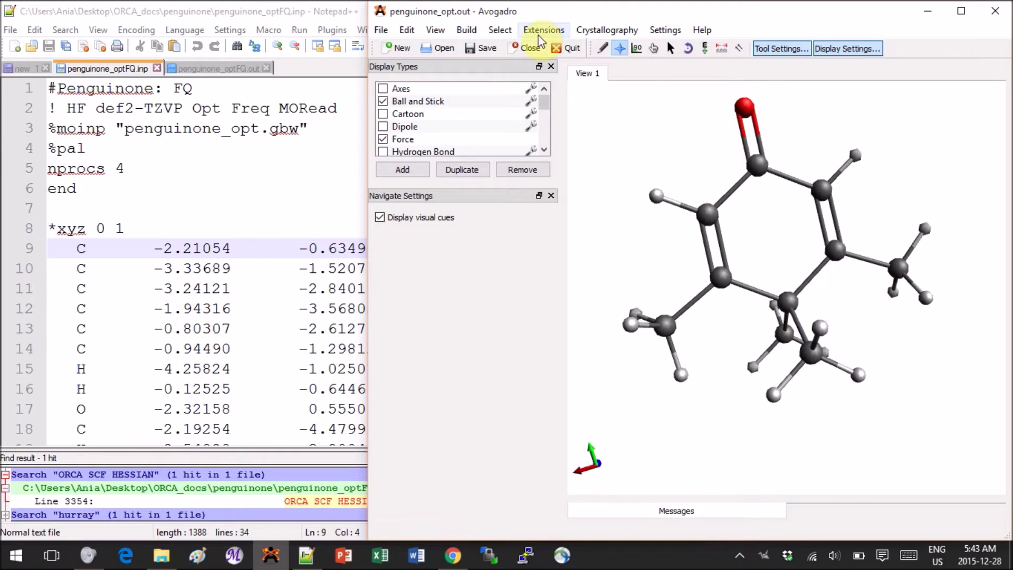
left_click(543, 29)
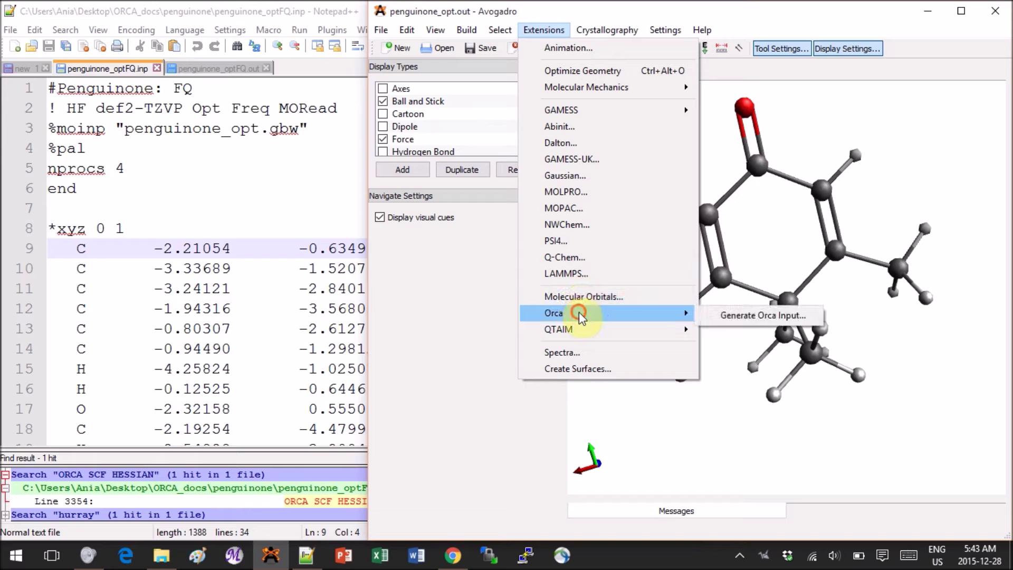
mouse_move(554, 313)
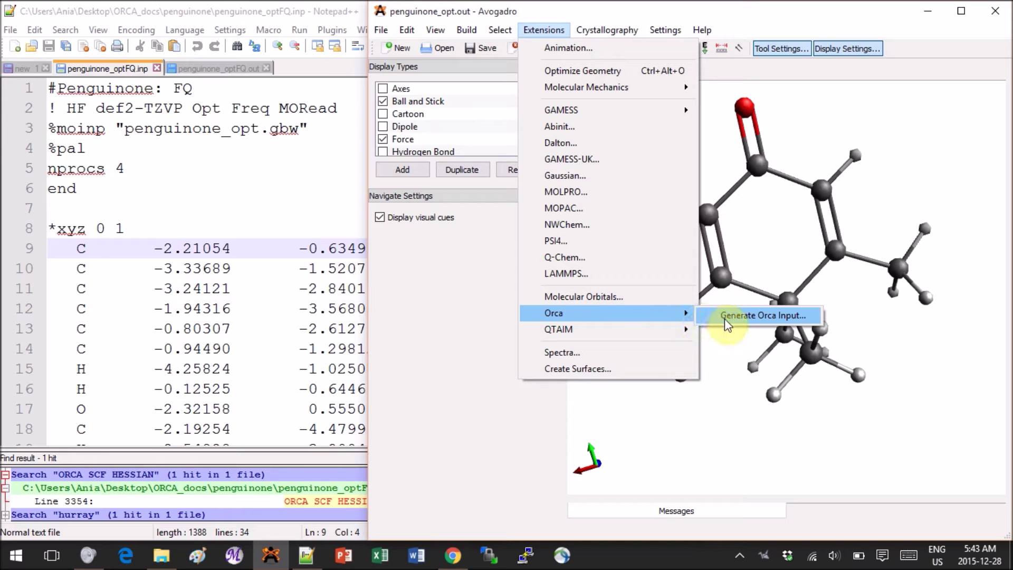
left_click(726, 317)
scroll(511, 297, "down", 1)
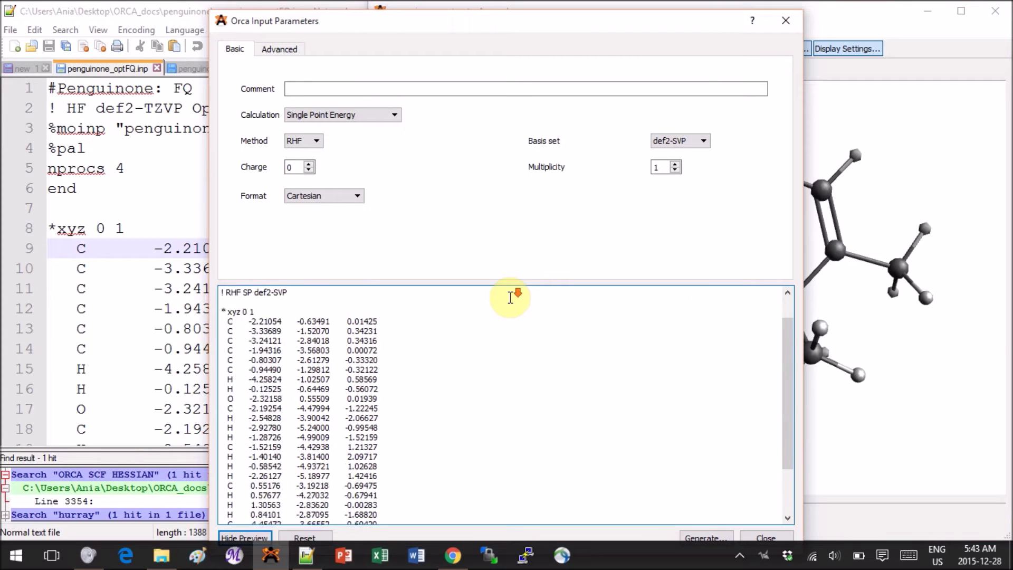
scroll(510, 297, "down", 2)
scroll(511, 297, "up", 4)
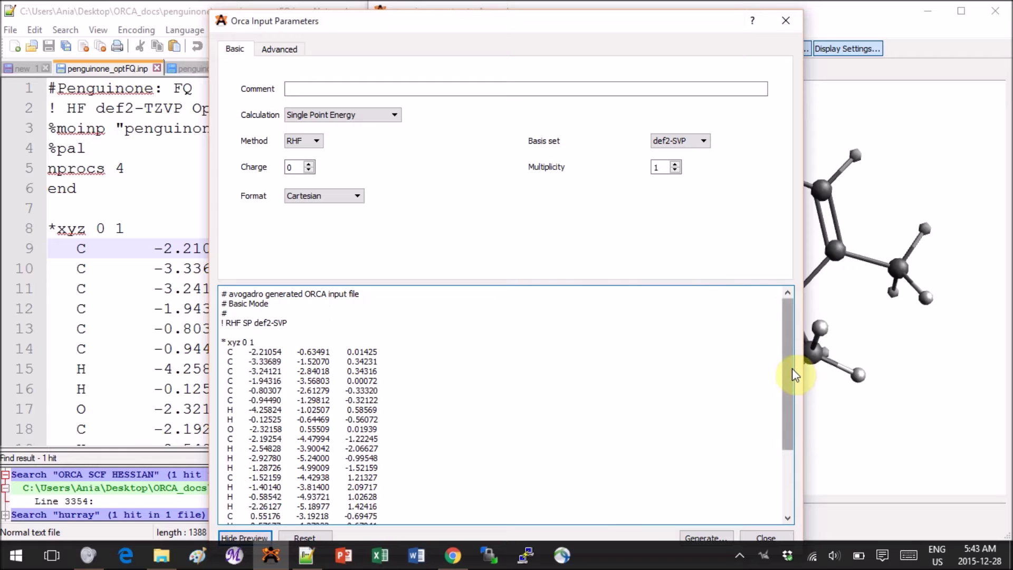
left_click(713, 538)
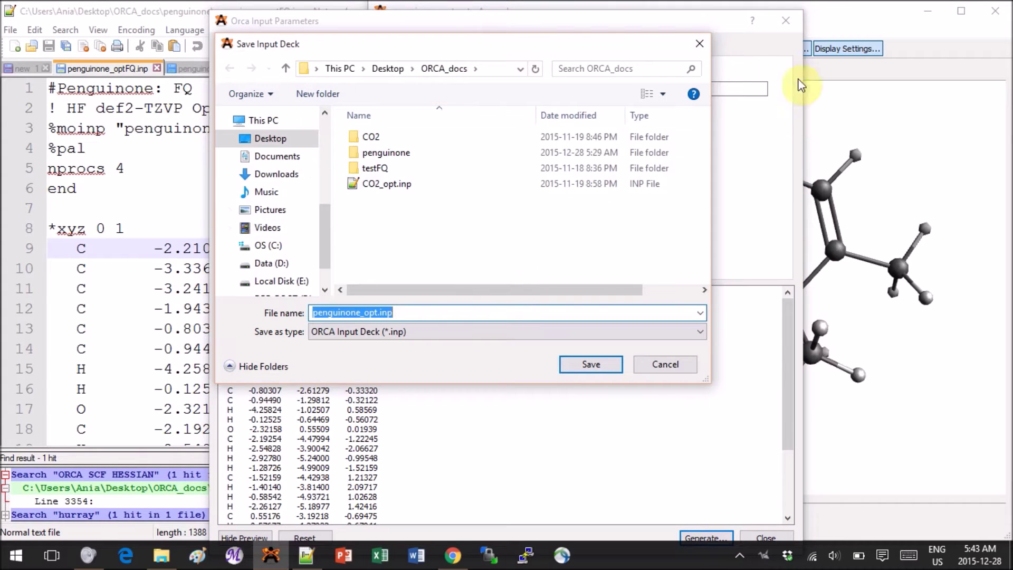
left_click(699, 44)
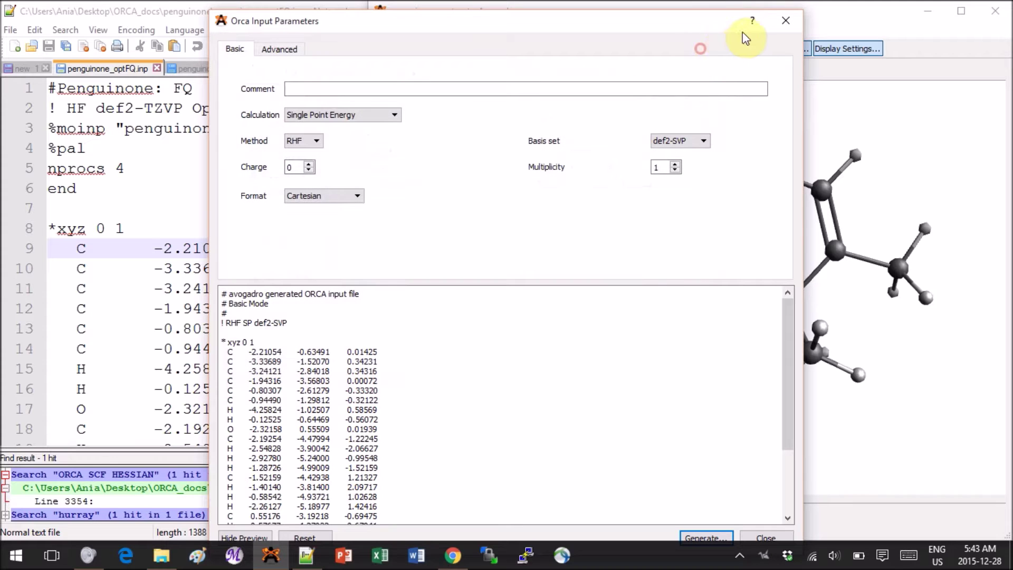
Close the ORCA generator, review the HF def2-TZVP keywords and nprocs 4 line, then switch to Chrome
left_click(780, 30)
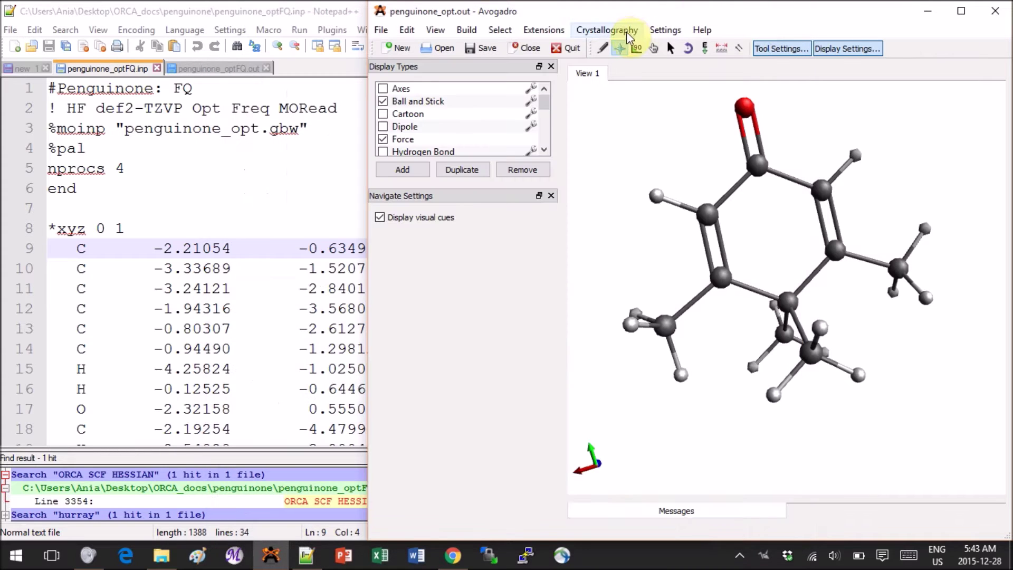
left_click(306, 189)
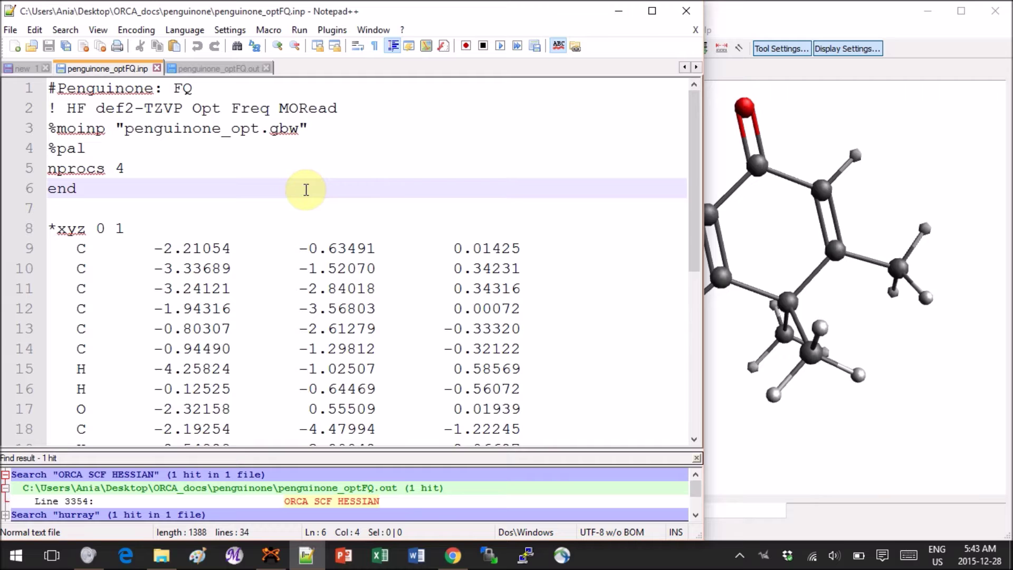
scroll(306, 190, "down", 2)
scroll(306, 189, "up", 2)
left_click_drag(185, 109, 41, 119)
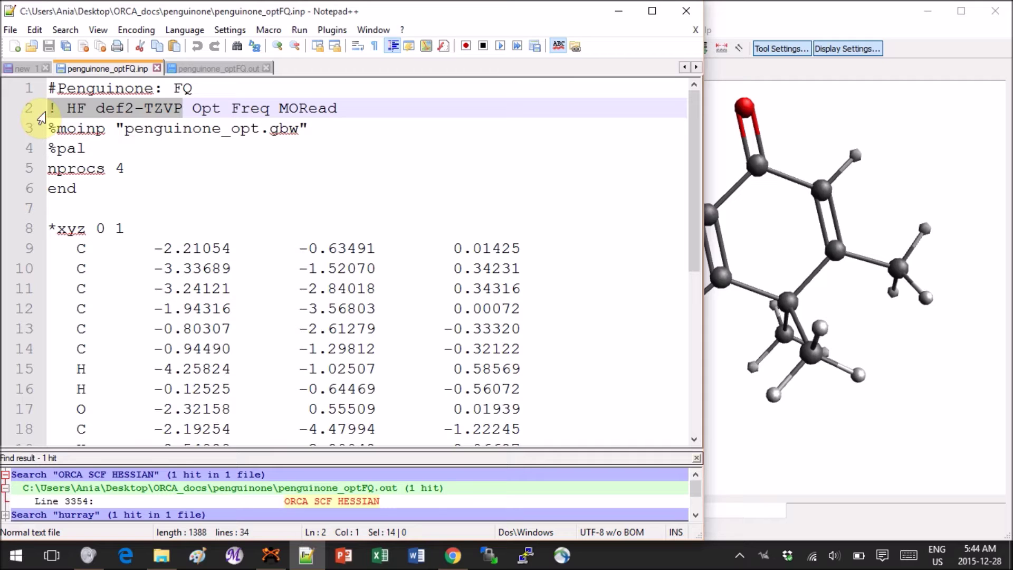
left_click(145, 168)
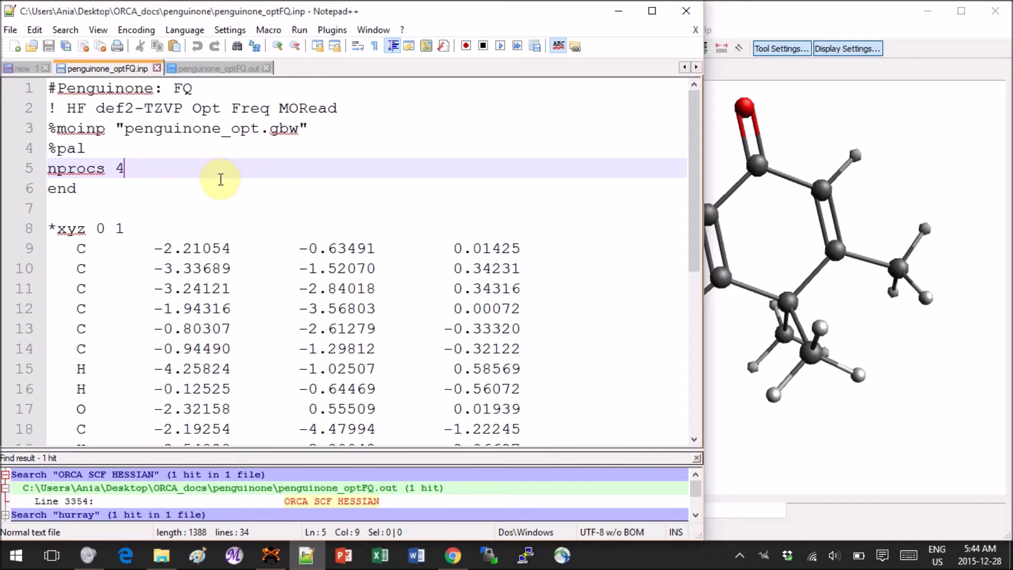
left_click(452, 555)
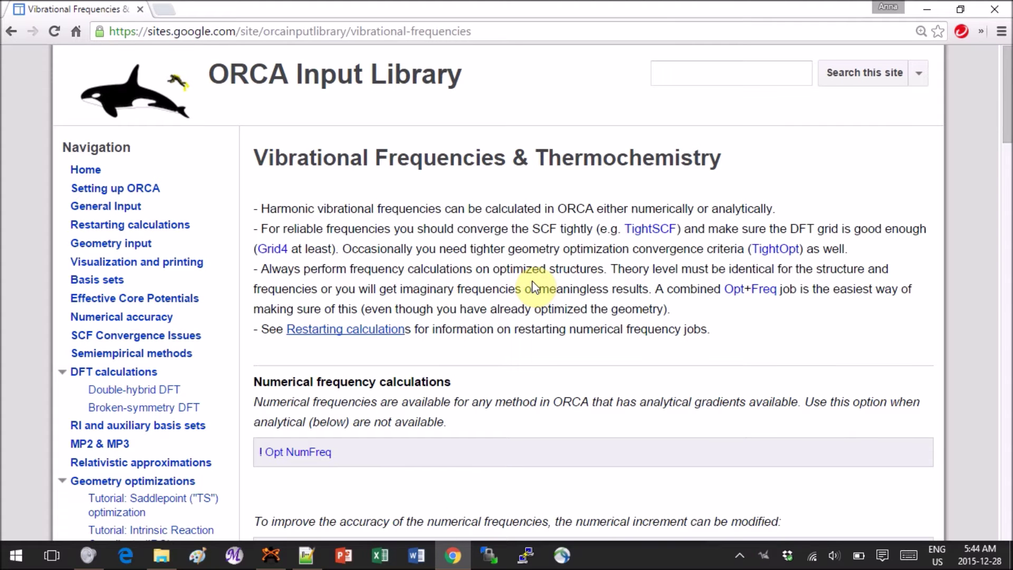
scroll(532, 286, "down", 2)
scroll(533, 286, "down", 1)
scroll(533, 287, "down", 2)
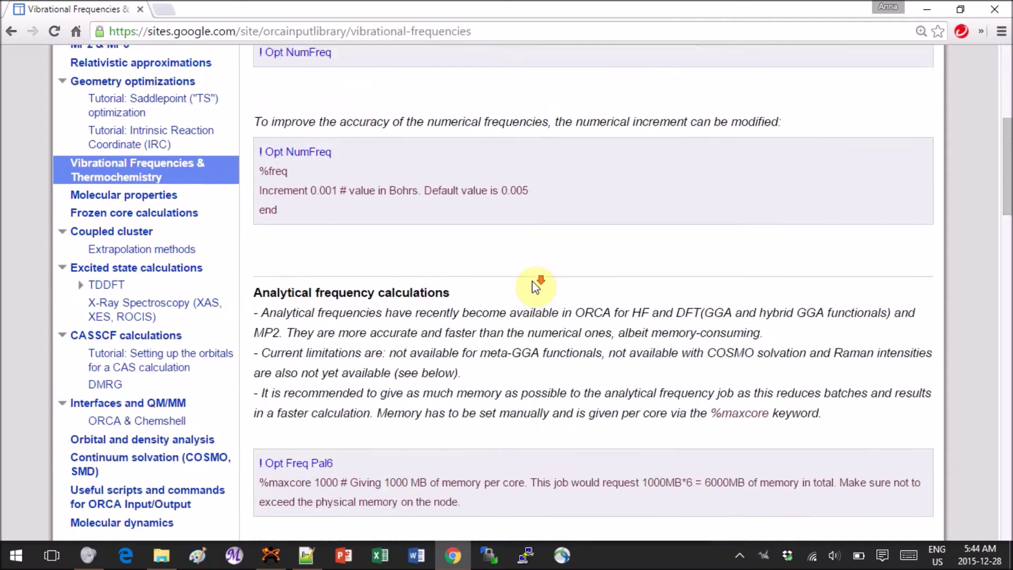
scroll(533, 287, "up", 2)
scroll(533, 287, "up", 3)
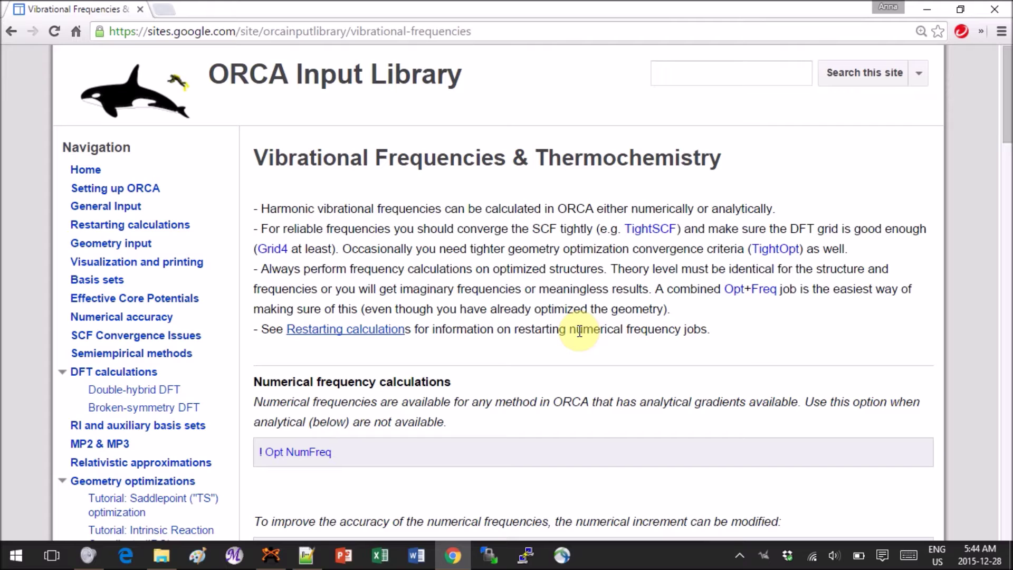
Minimize Chrome after reading the Vibrational Frequencies page to return to the Notepad++ input
left_click(923, 7)
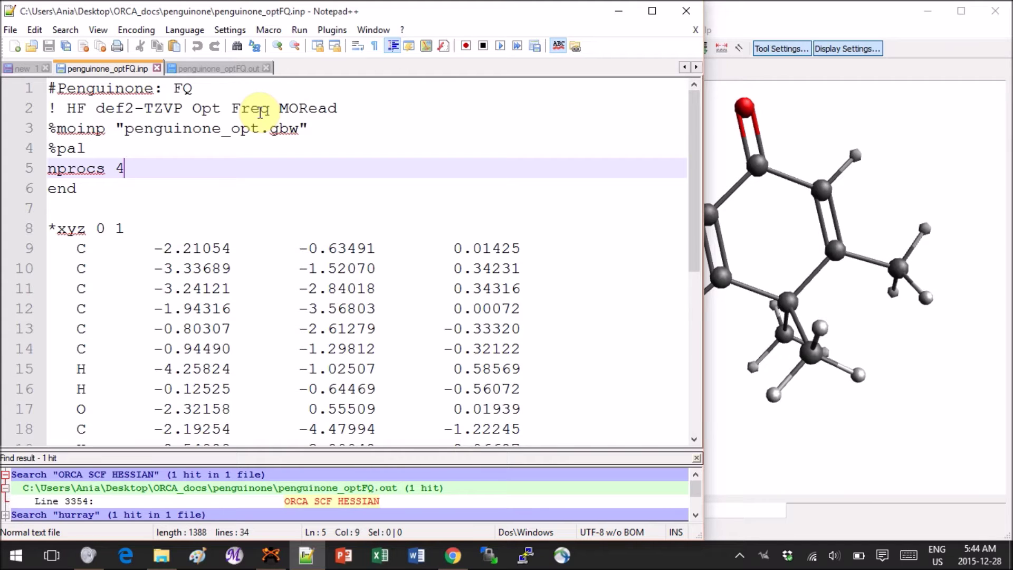
Select the MORead keyword on line 2 and open the penguinone folder in File Explorer
left_click_drag(339, 109, 280, 102)
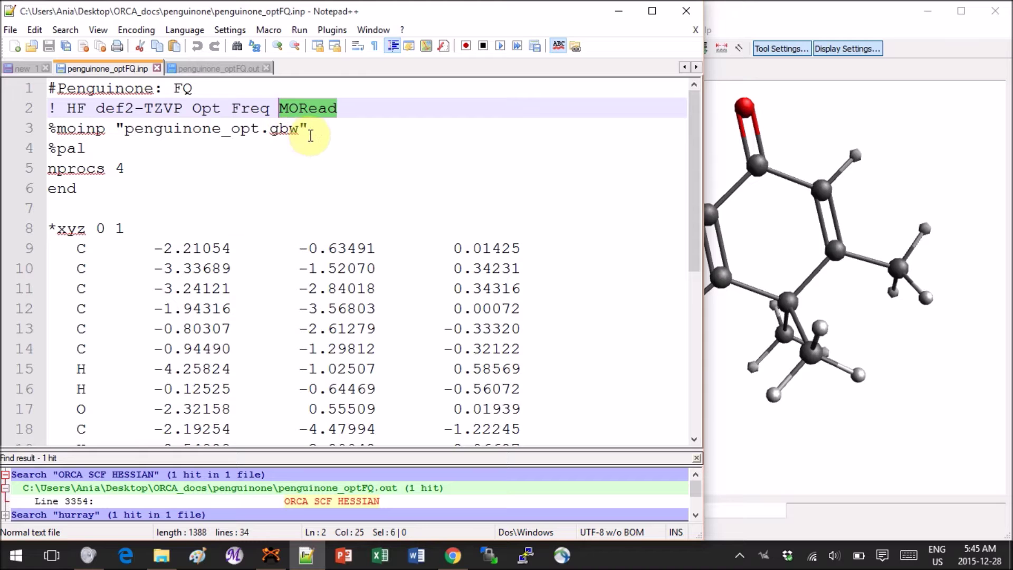
left_click(161, 556)
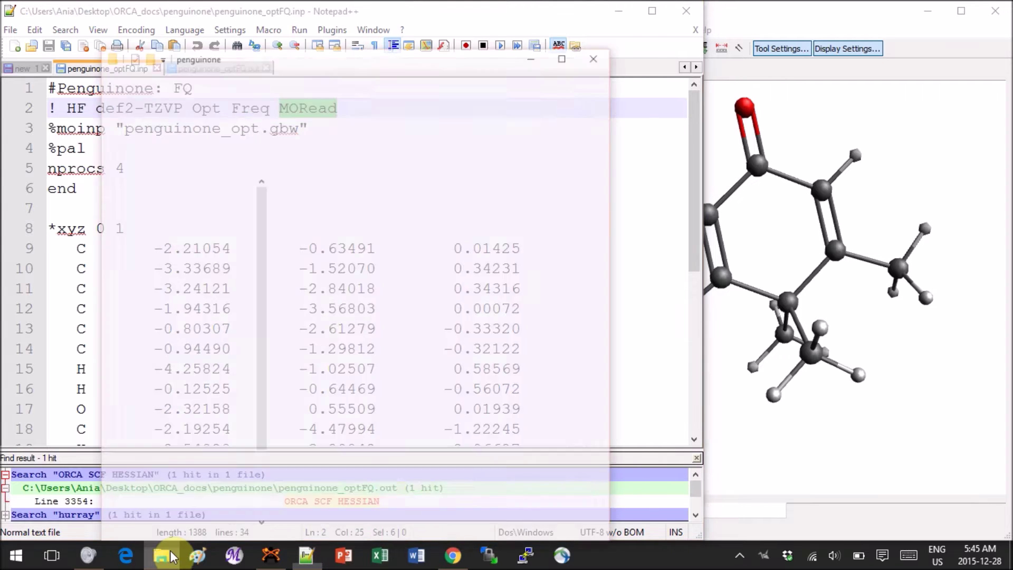
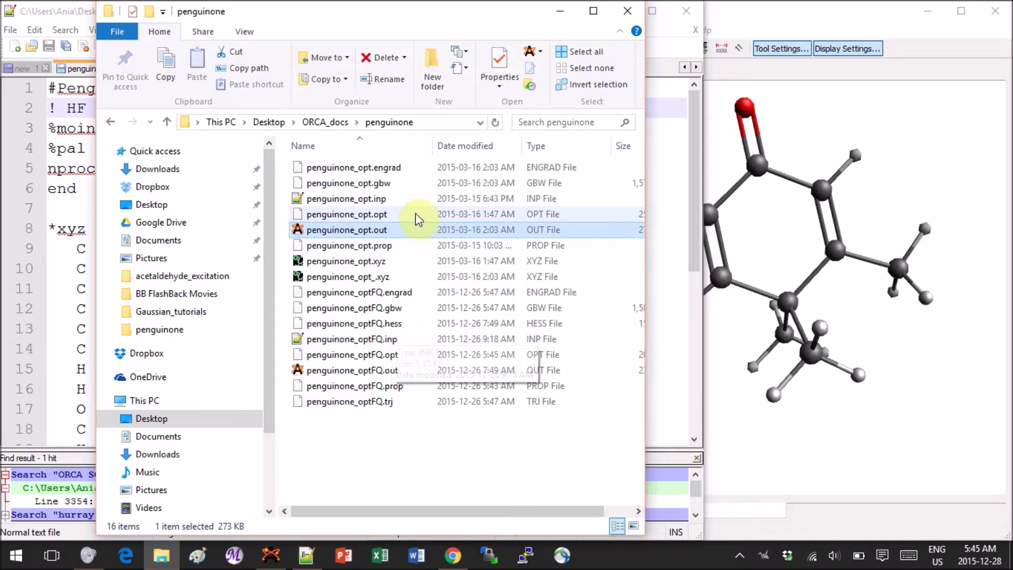
Highlight the %pal block on lines 4–6 of the frequency input, then show the ORCA Vibrational Frequencies page
left_click(396, 184)
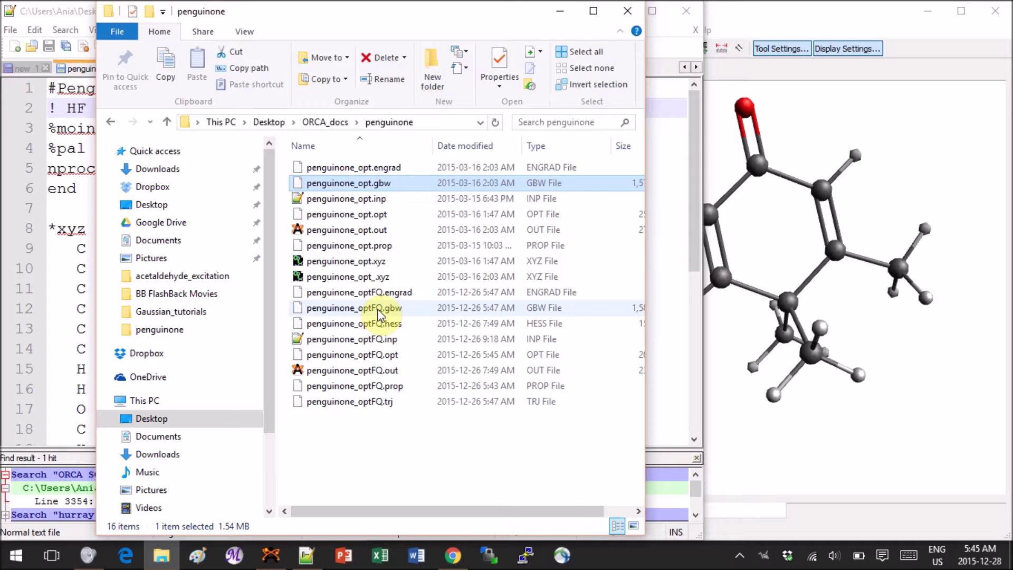
left_click(391, 344)
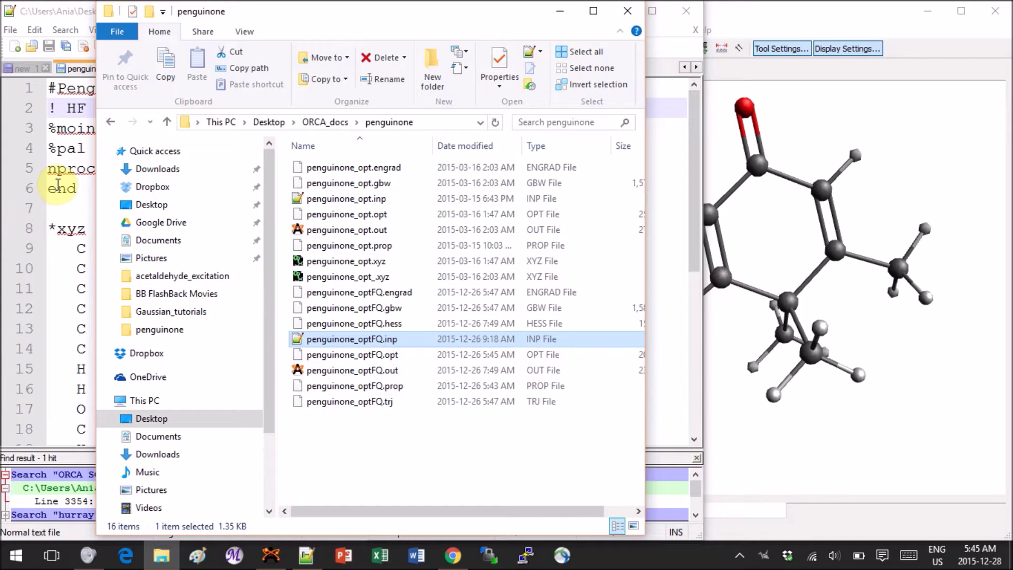
left_click(58, 185)
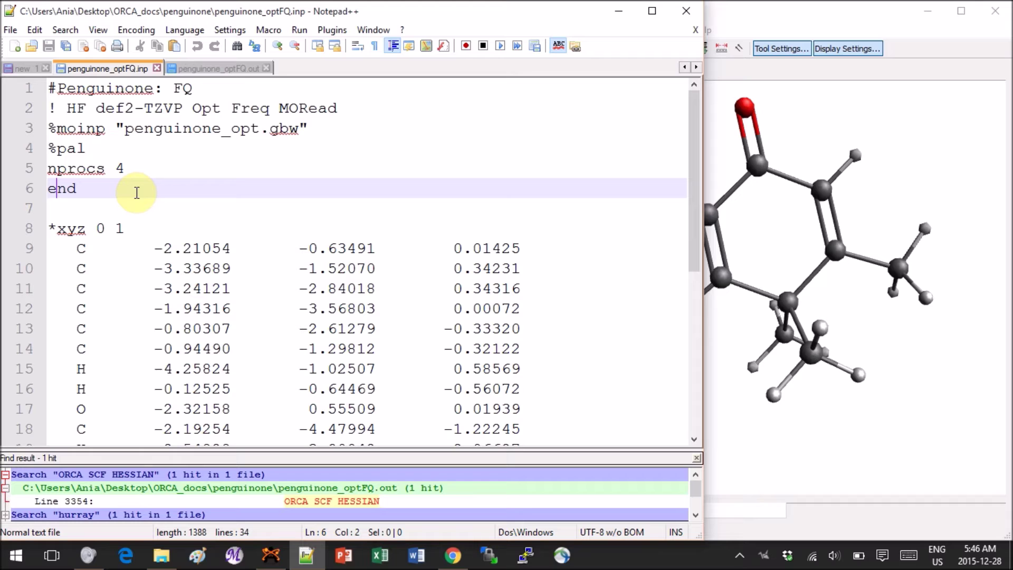
left_click(98, 185)
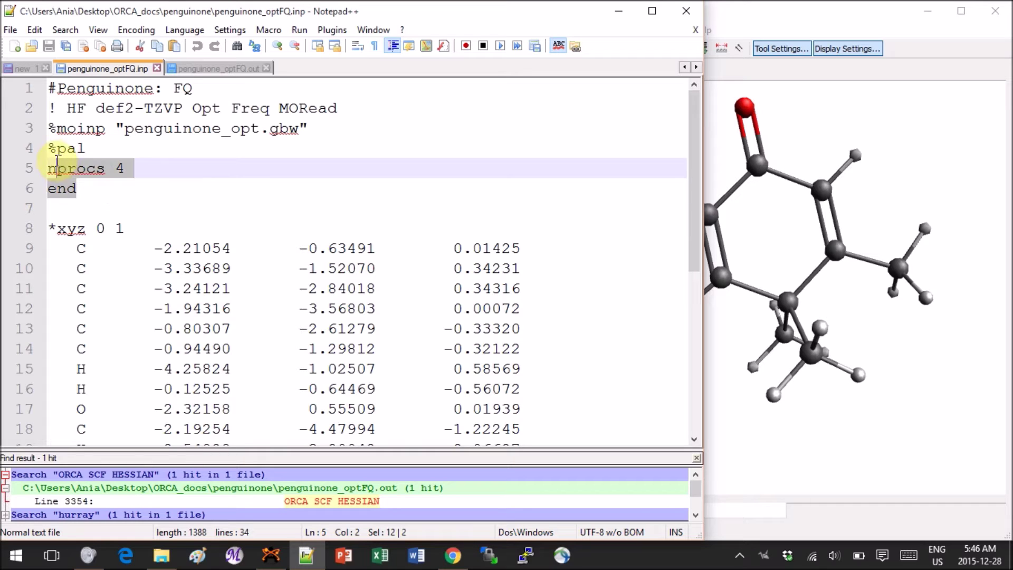
left_click_drag(56, 162, 48, 150)
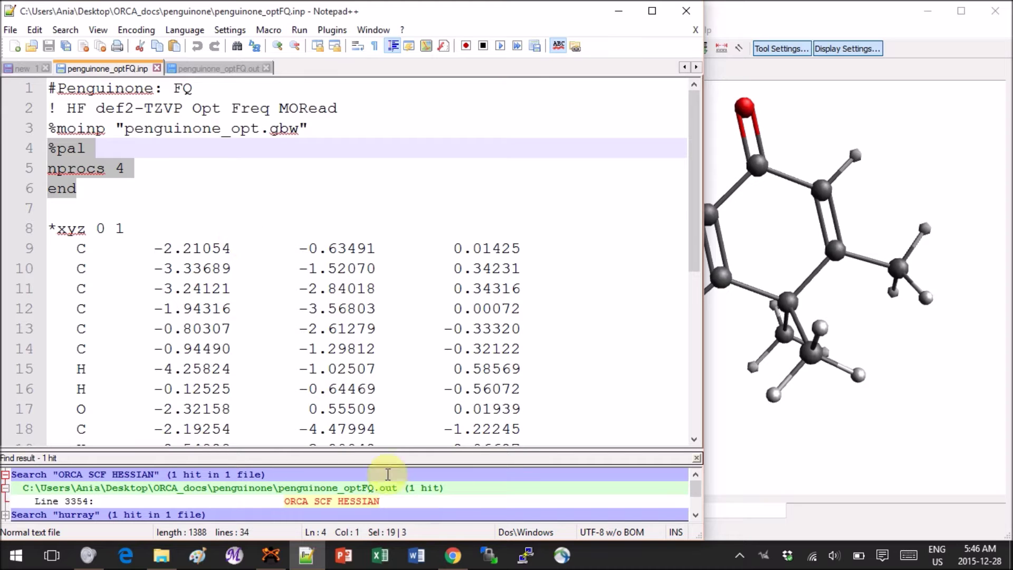
left_click(452, 555)
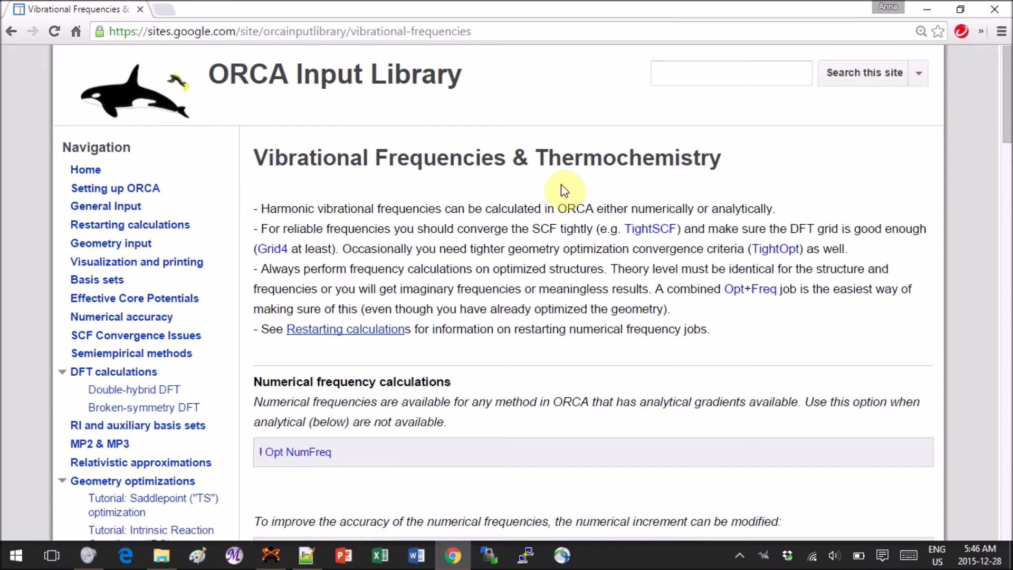
Minimize Chrome and switch to the 'new 1' outline note in Notepad++
left_click(927, 9)
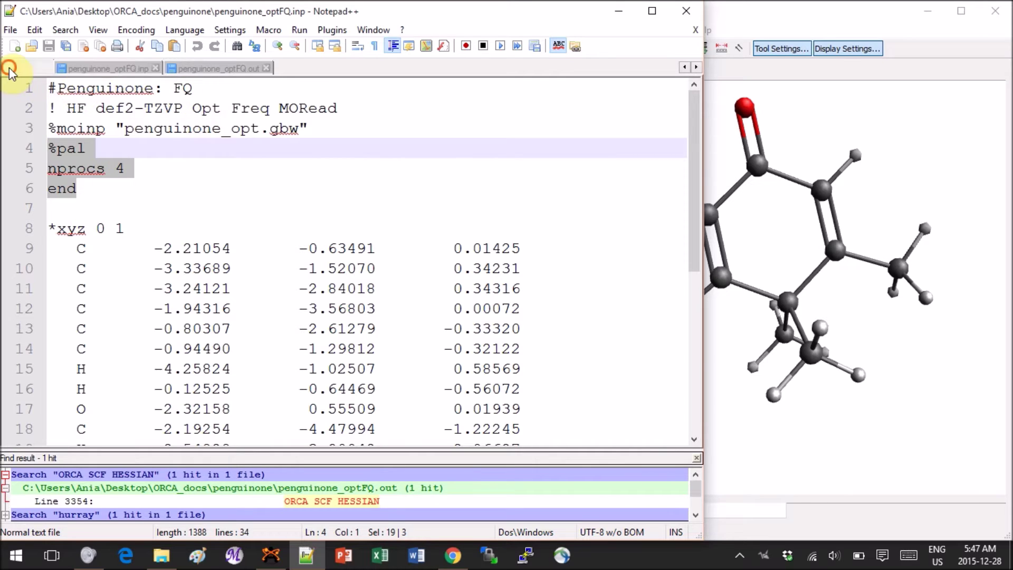
left_click(10, 69)
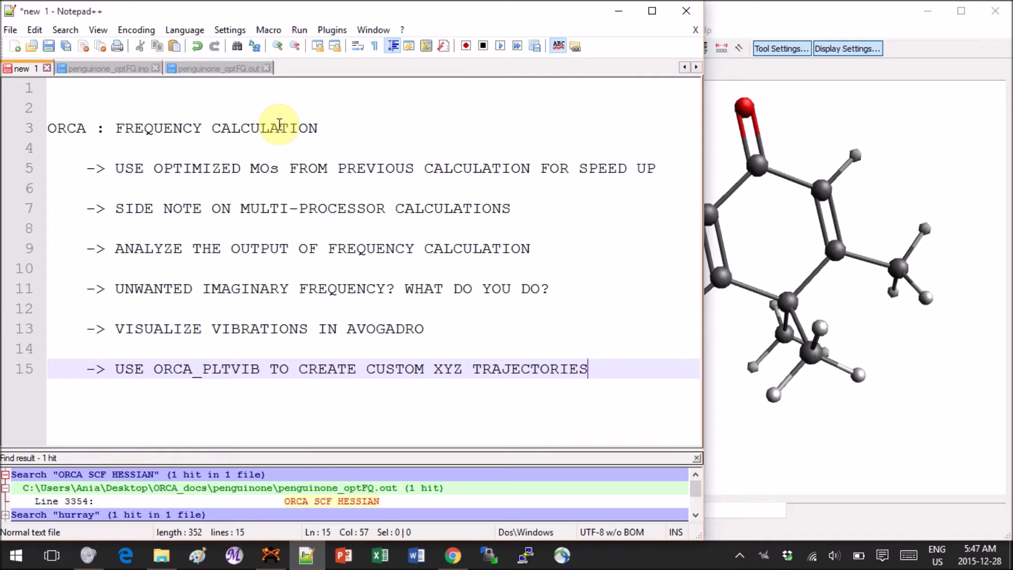
Open the penguinone_optFQ.out tab and inspect its header text
left_click(232, 70)
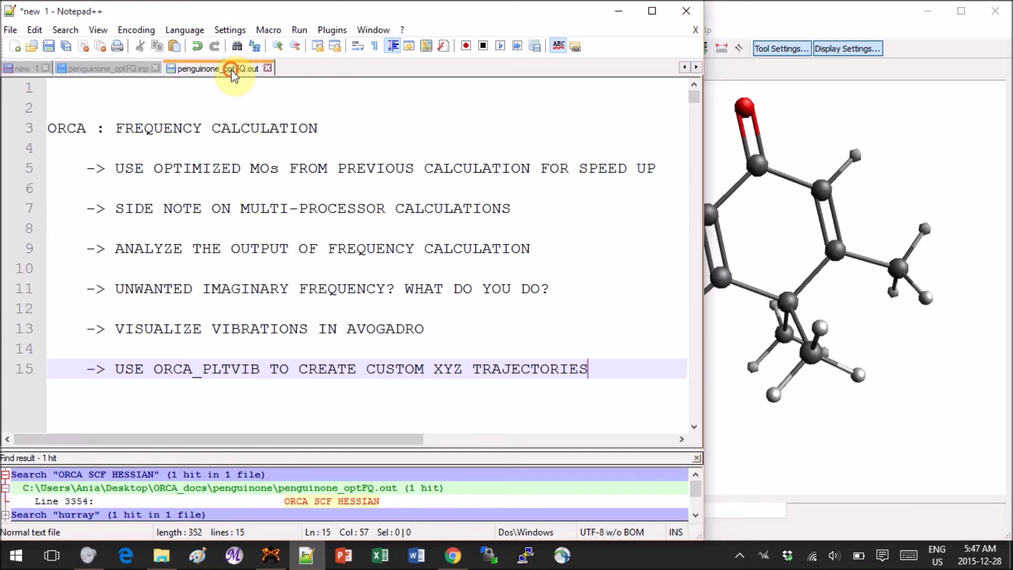
left_click(481, 229)
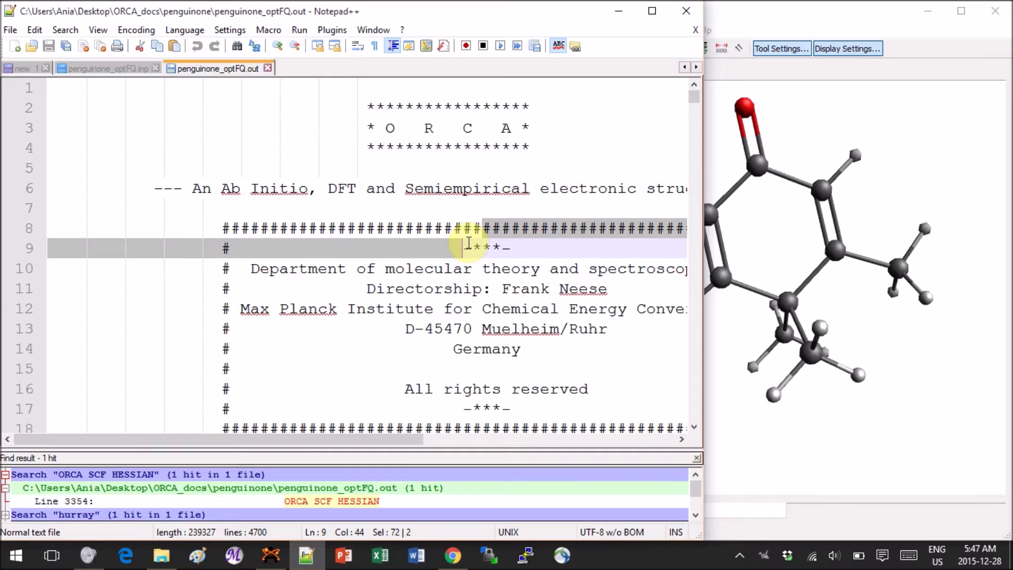
left_click(242, 288)
scroll(242, 288, "down", 1, "ctrl")
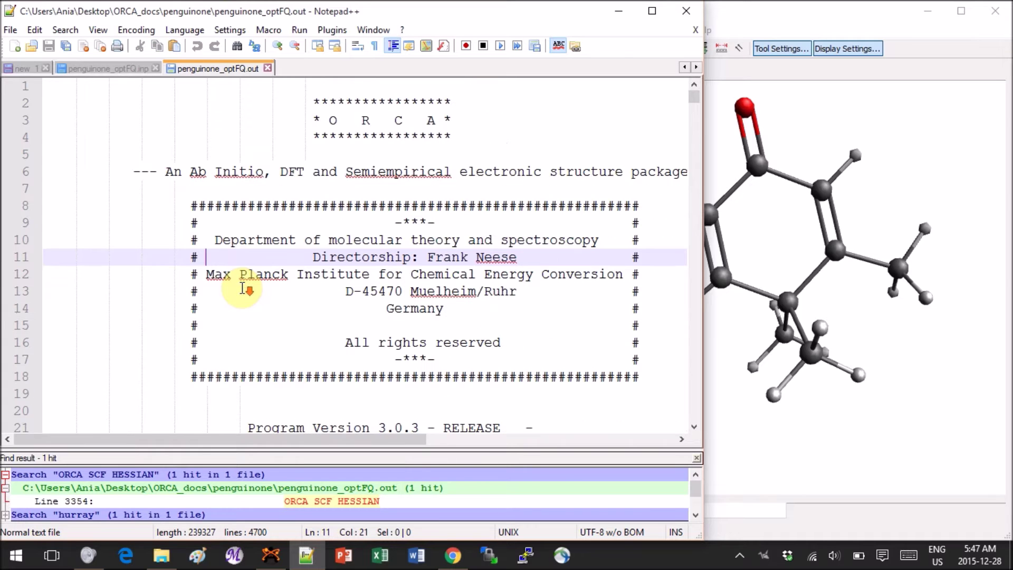
scroll(386, 317, "down", 4)
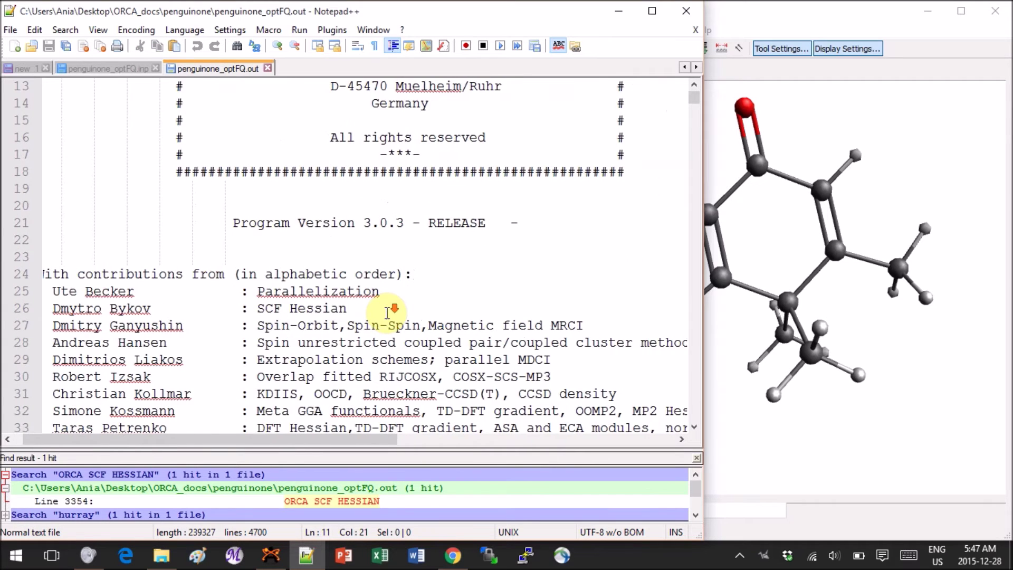
scroll(389, 311, "down", 6)
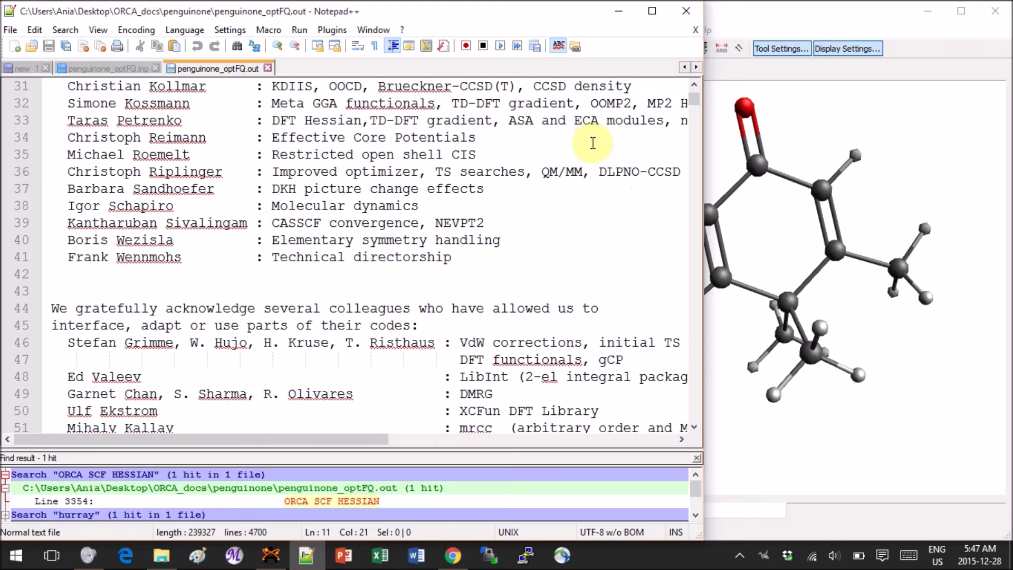
scroll(515, 341, "down", 5)
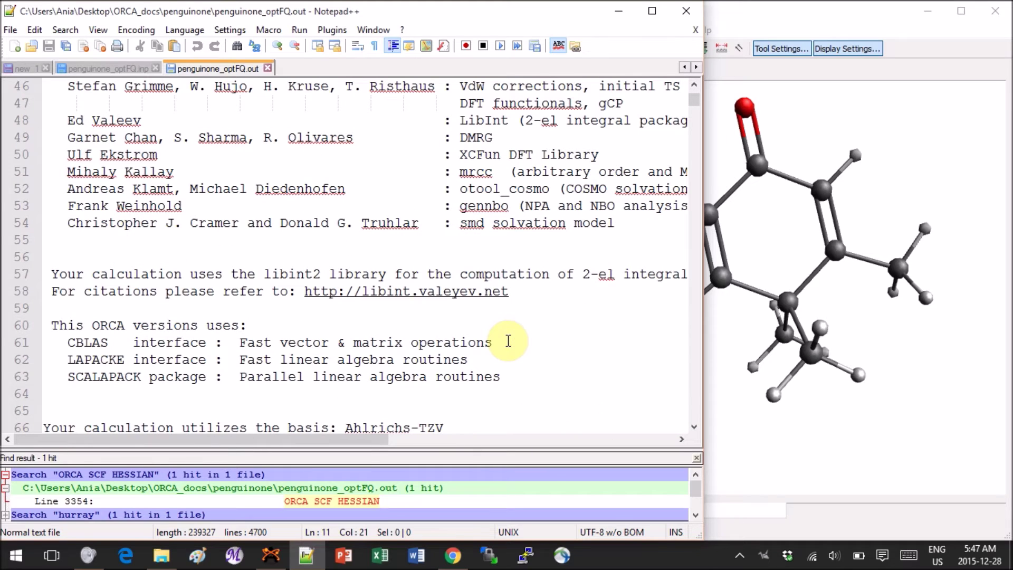
Expand and collapse the HURRAY entries in the Find result panel, then bring up Find
left_click(349, 486)
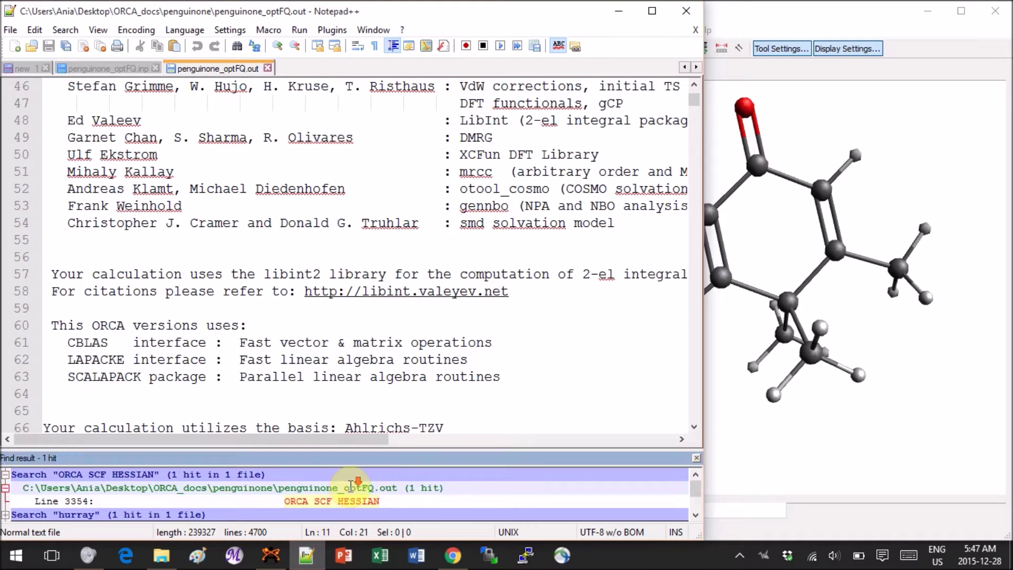
left_click(695, 515)
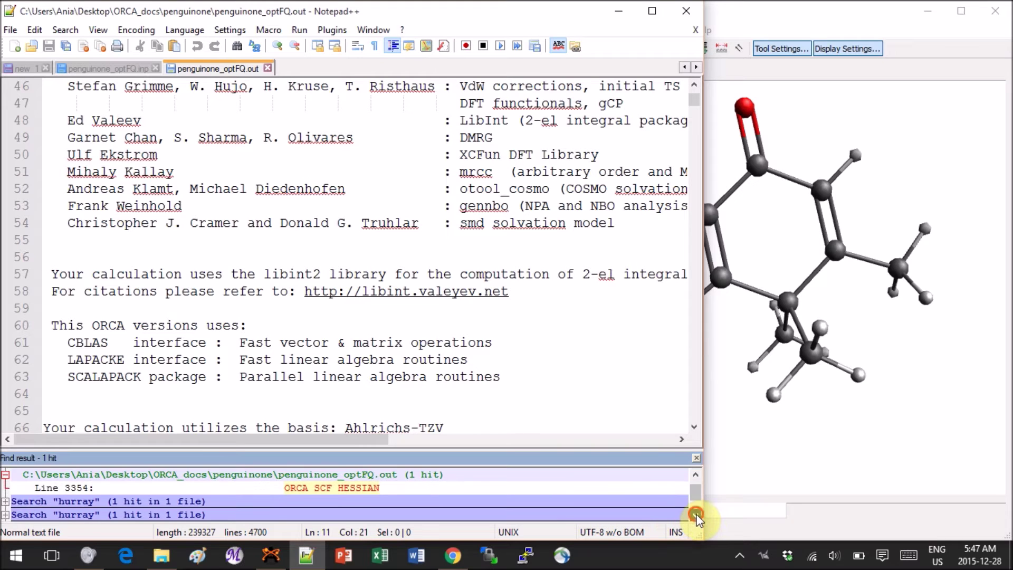
double_click(161, 501)
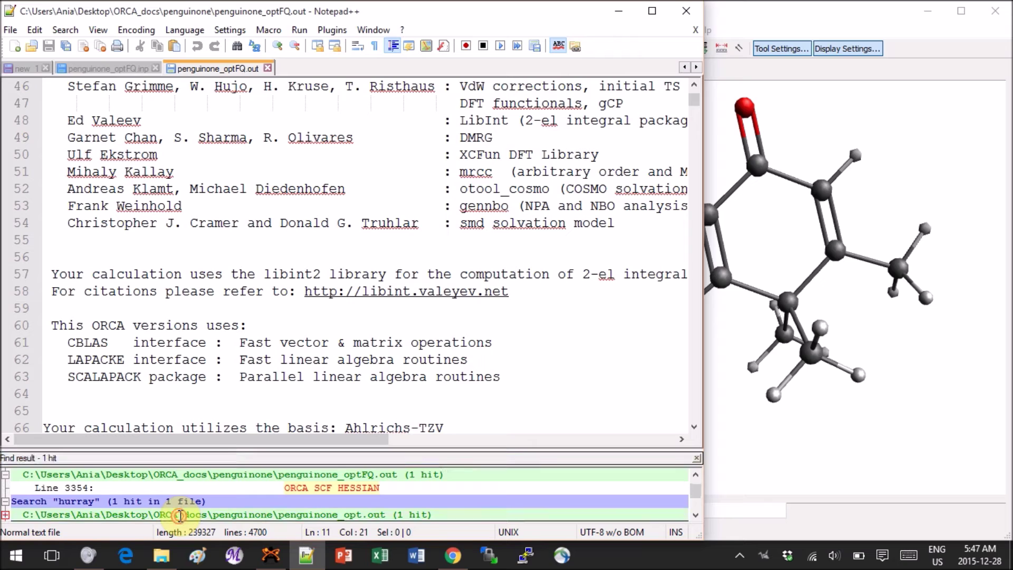
double_click(179, 514)
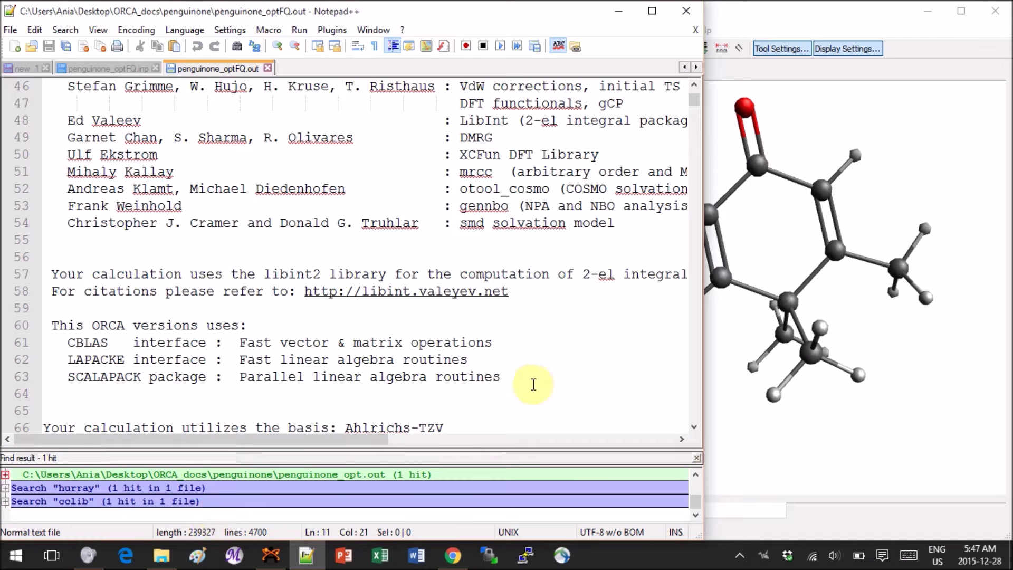
key("ctrl+f")
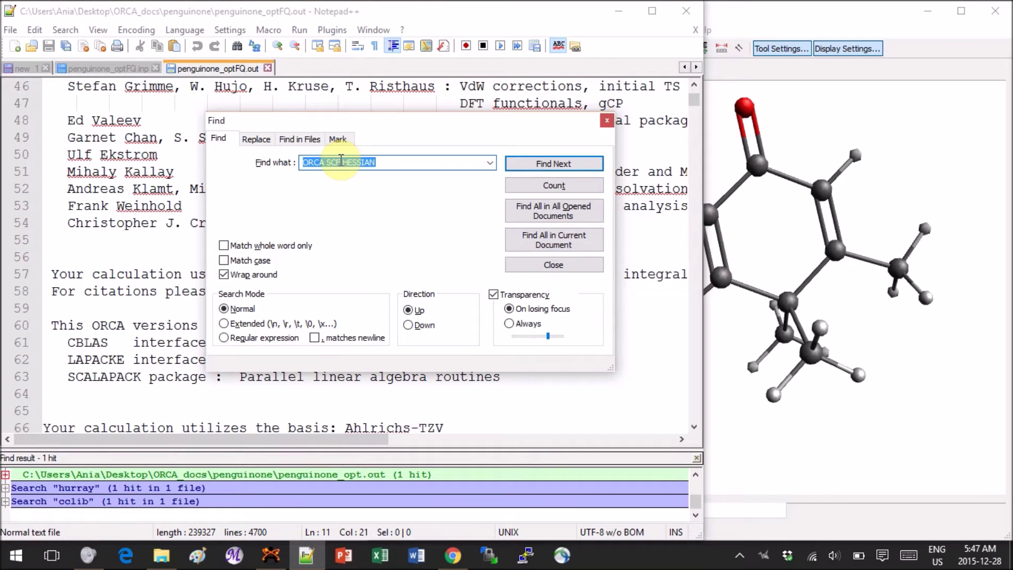
type("gURRAY")
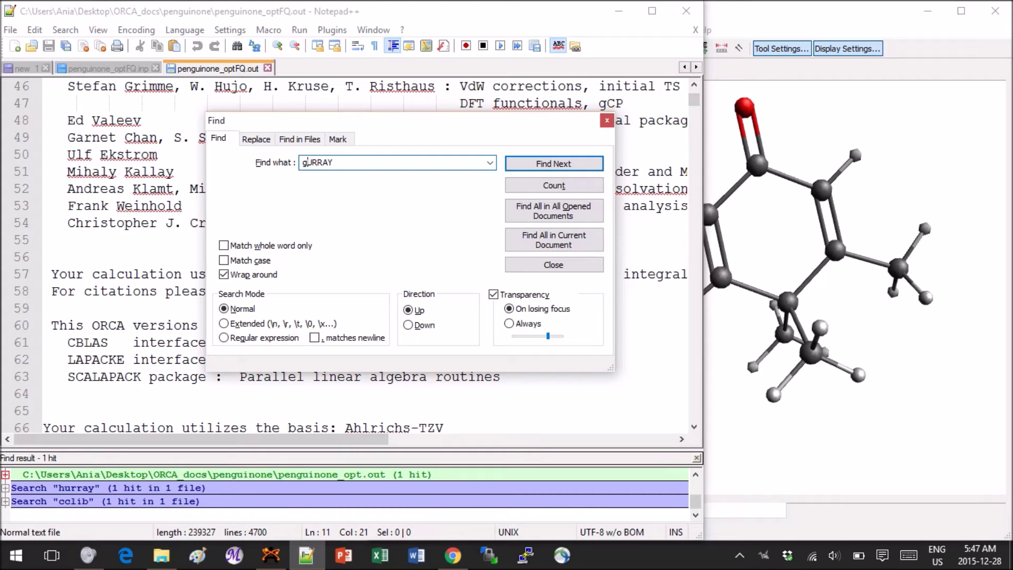
type("H")
Search the output for 'HURRAY' to locate the converged-optimization banner
key("Return")
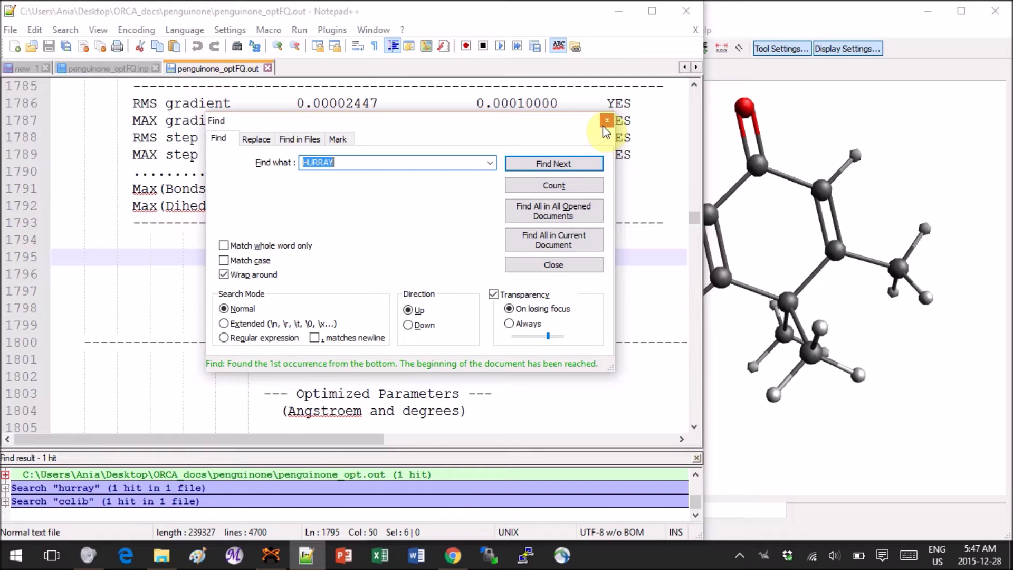
left_click(606, 119)
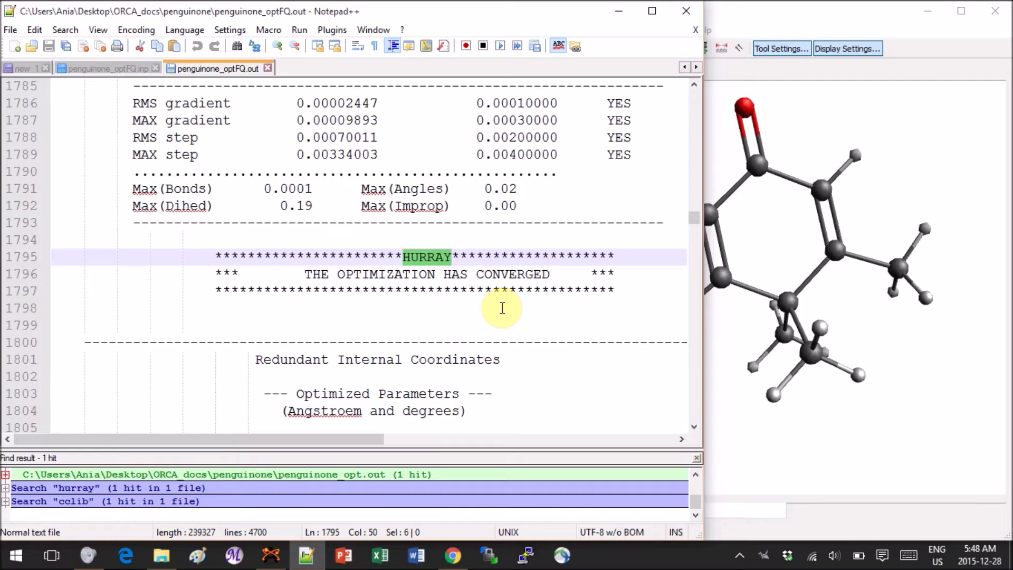
key("ctrl+f")
Search the output for the phrase 'ORCA HESSIAN'
key("BackSpace")
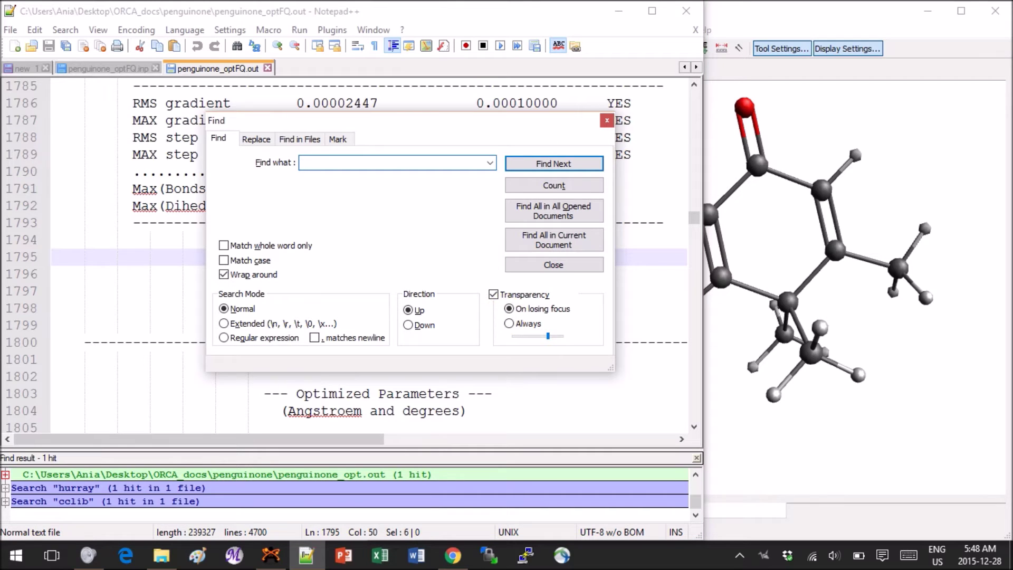
type("O")
key("BackSpace")
type("ORCA ")
type("HESSIA")
type("N")
key("Return")
left_click(358, 162)
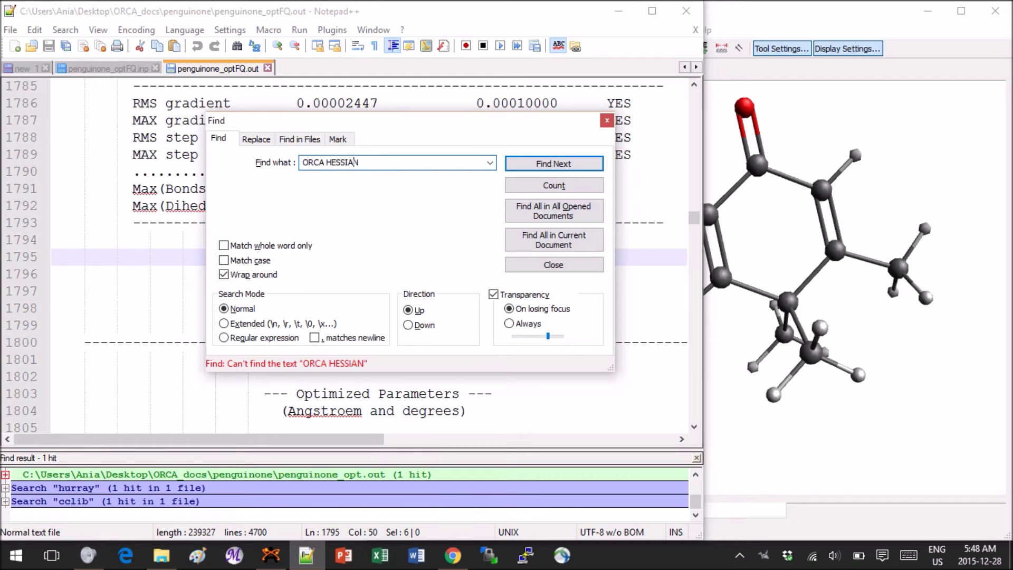
Find all 19 'HESSIAN' matches and jump to the ORCA SCF HESSIAN result at line 3354
key("BackSpace")
key("BackSpace")
key("BackSpace")
key("BackSpace")
key("Return")
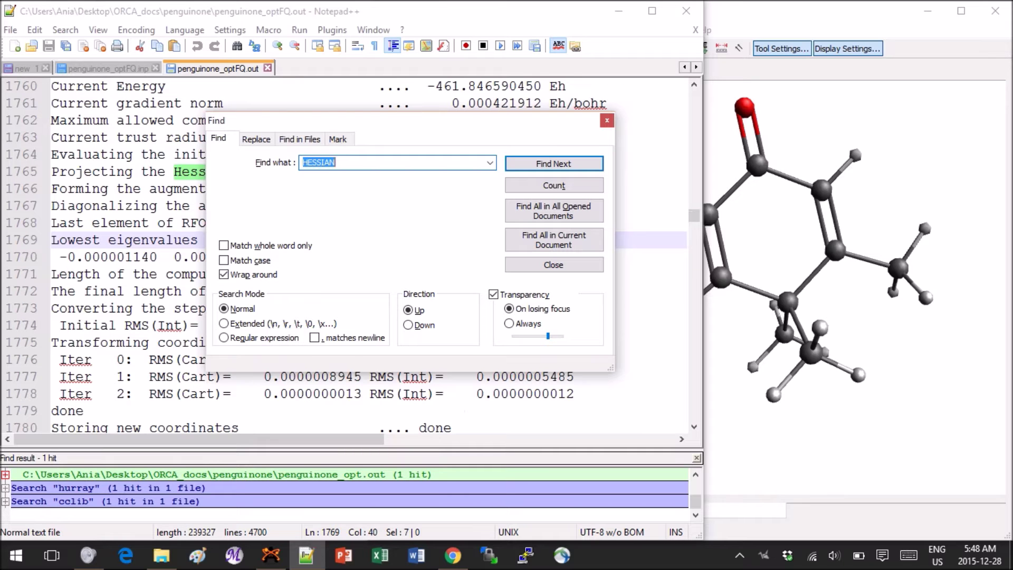
left_click(554, 240)
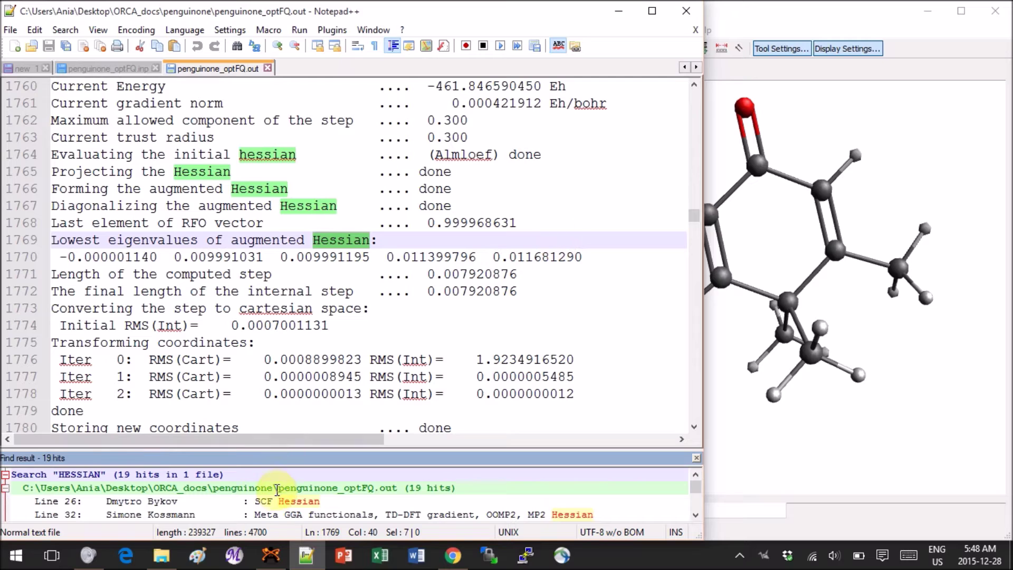
scroll(277, 490, "down", 5)
scroll(277, 490, "down", 1)
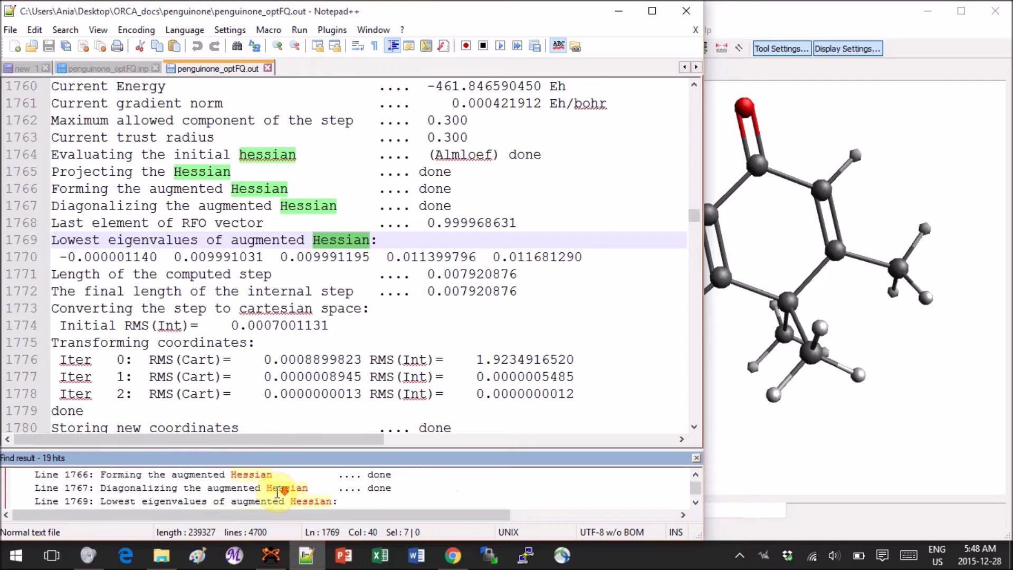
scroll(278, 493, "down", 1)
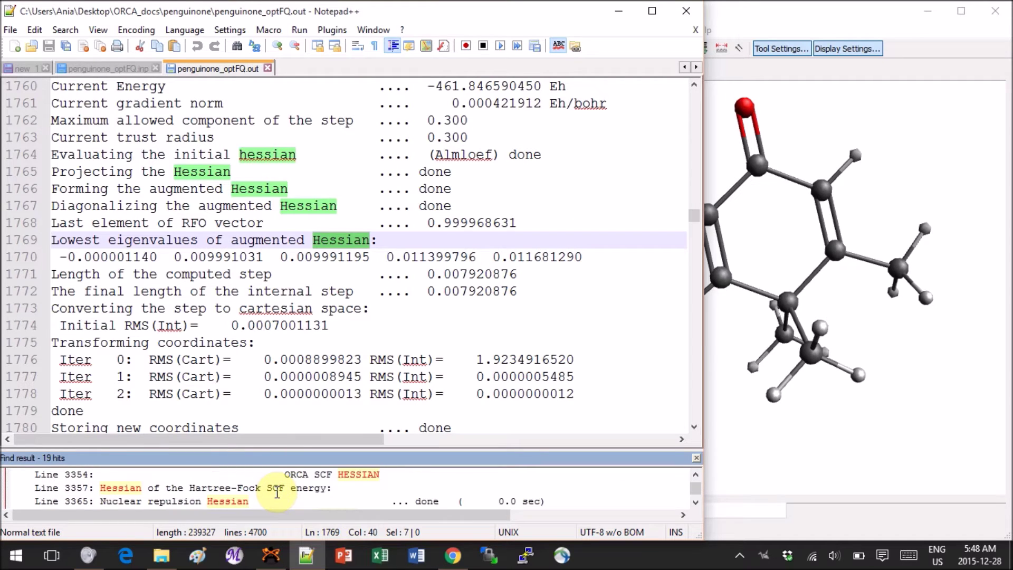
double_click(319, 475)
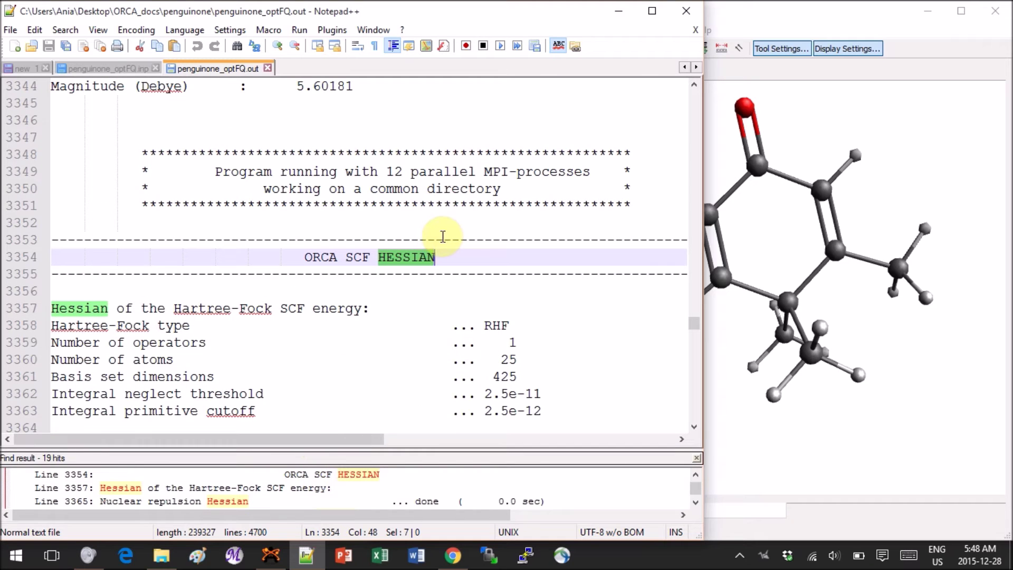
scroll(463, 303, "down", 1)
scroll(463, 304, "down", 1)
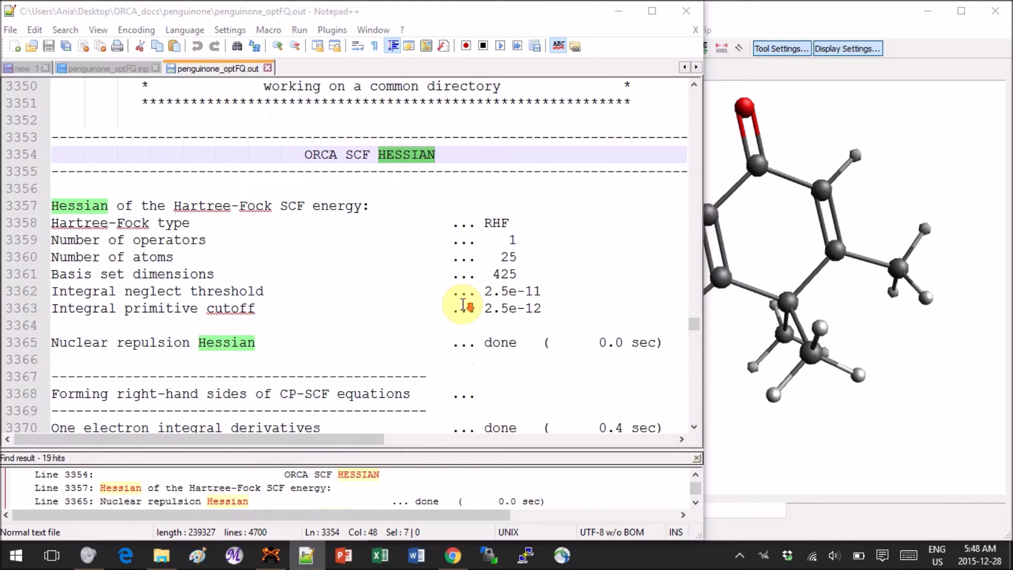
scroll(462, 303, "down", 1)
scroll(463, 304, "right", 1)
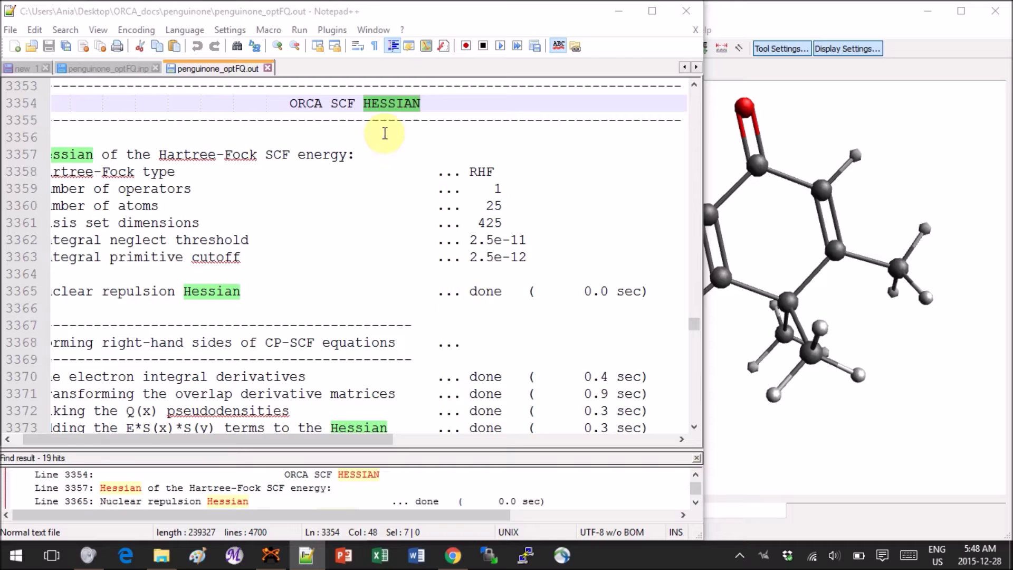
scroll(363, 316, "left", 1)
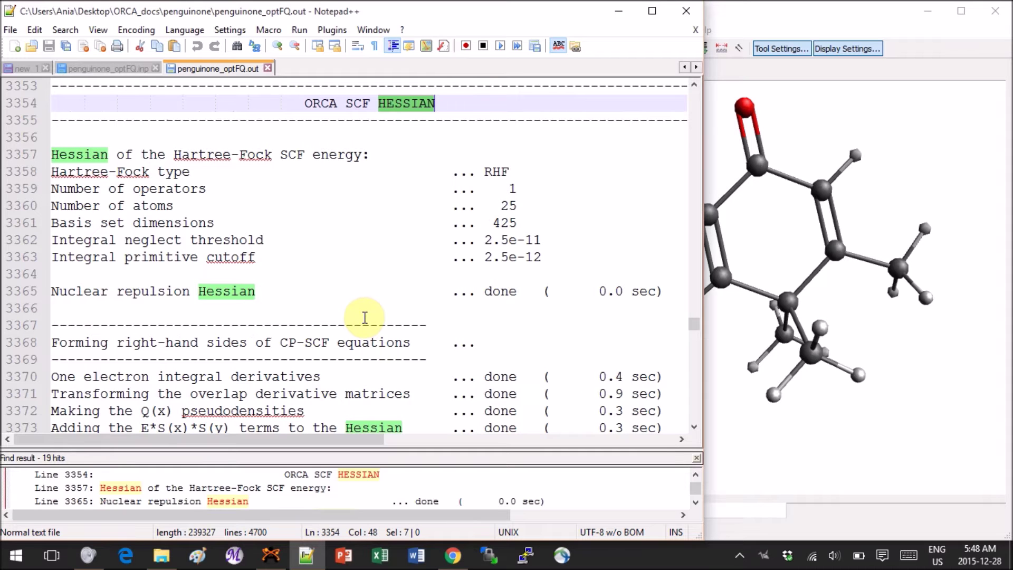
scroll(364, 317, "down", 3)
scroll(364, 318, "down", 2)
scroll(366, 317, "right", 1)
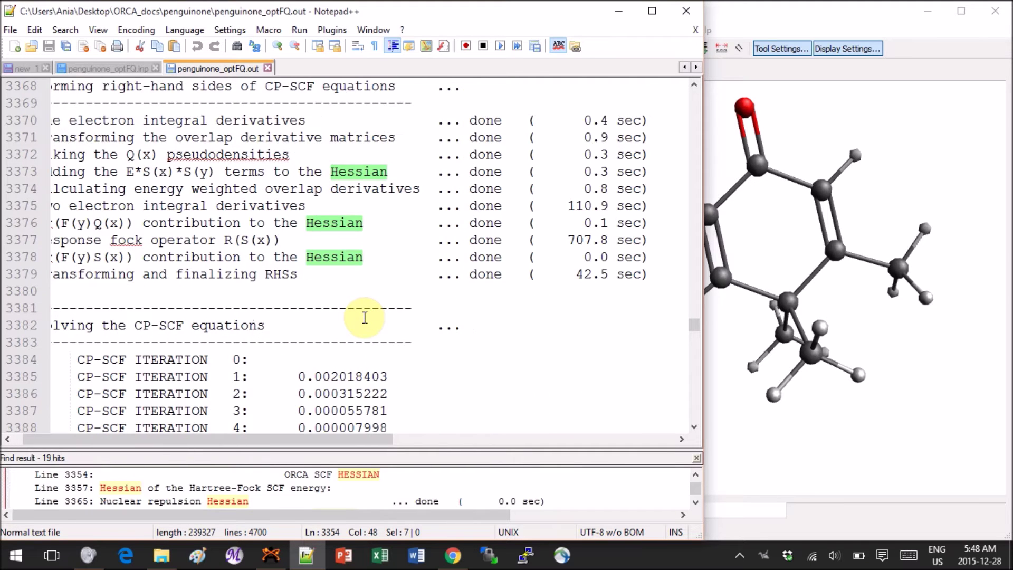
scroll(368, 317, "down", 5)
scroll(368, 316, "down", 1)
scroll(366, 316, "down", 2)
scroll(365, 317, "down", 3)
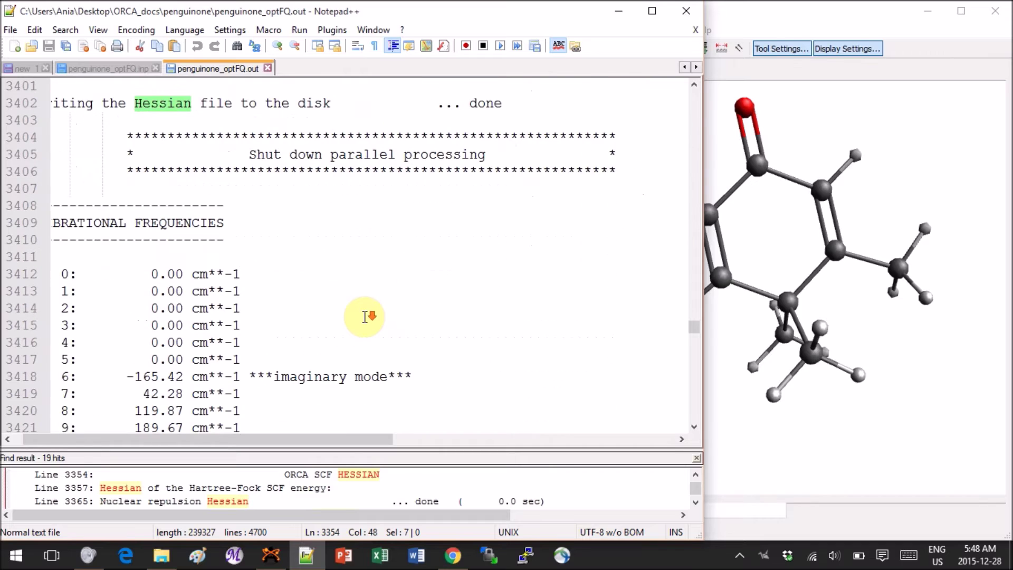
scroll(365, 316, "down", 2)
scroll(365, 317, "left", 1)
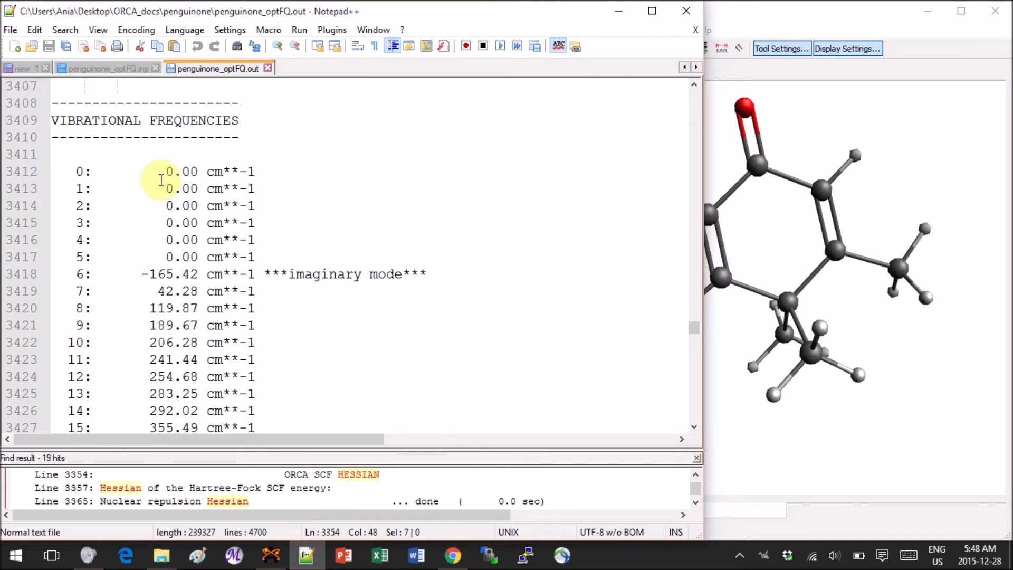
scroll(191, 295, "down", 3)
scroll(191, 296, "up", 1)
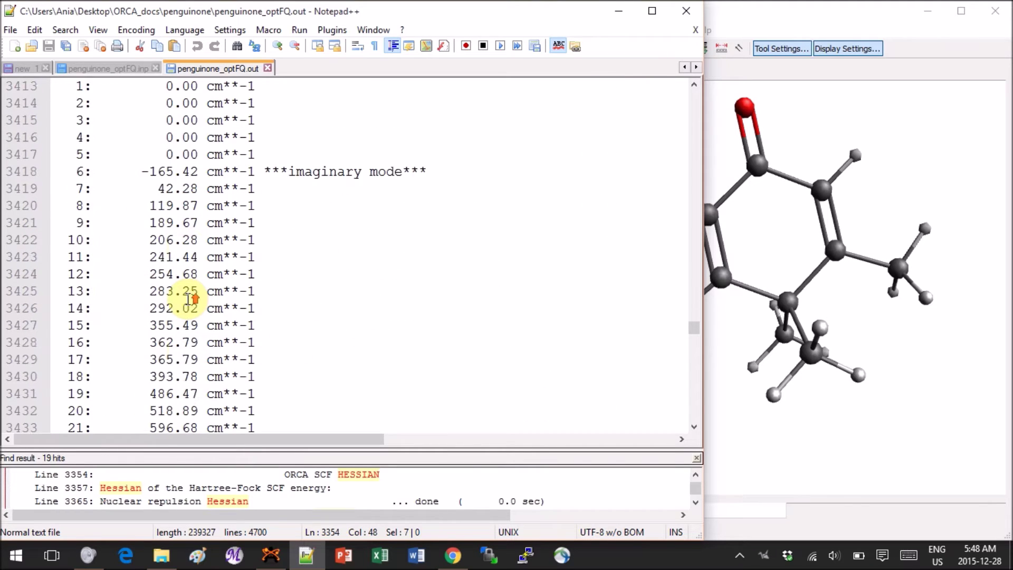
scroll(193, 298, "up", 2)
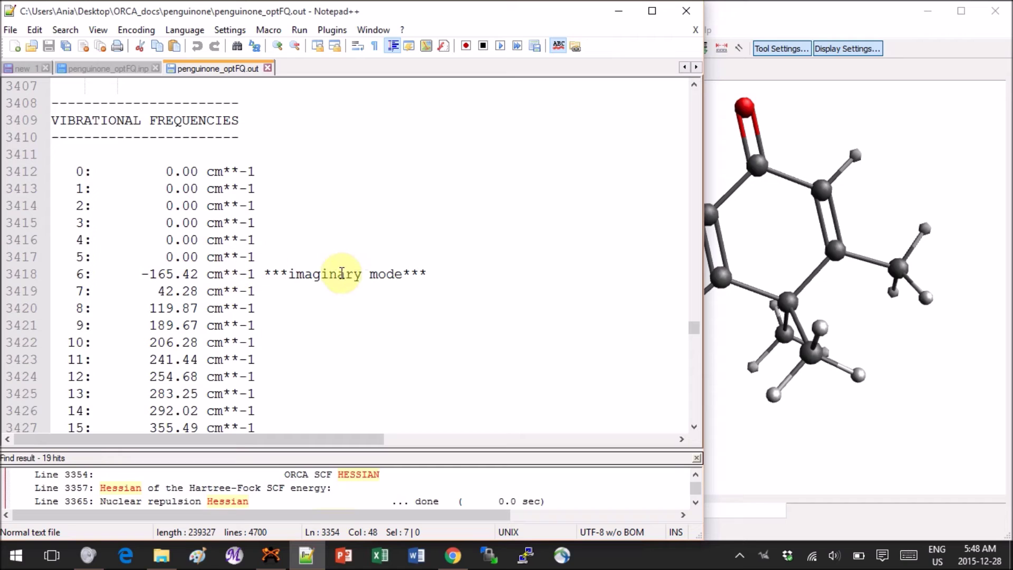
Select the -165.42 cm**-1 imaginary frequency on line 3418
left_click_drag(135, 278, 146, 277)
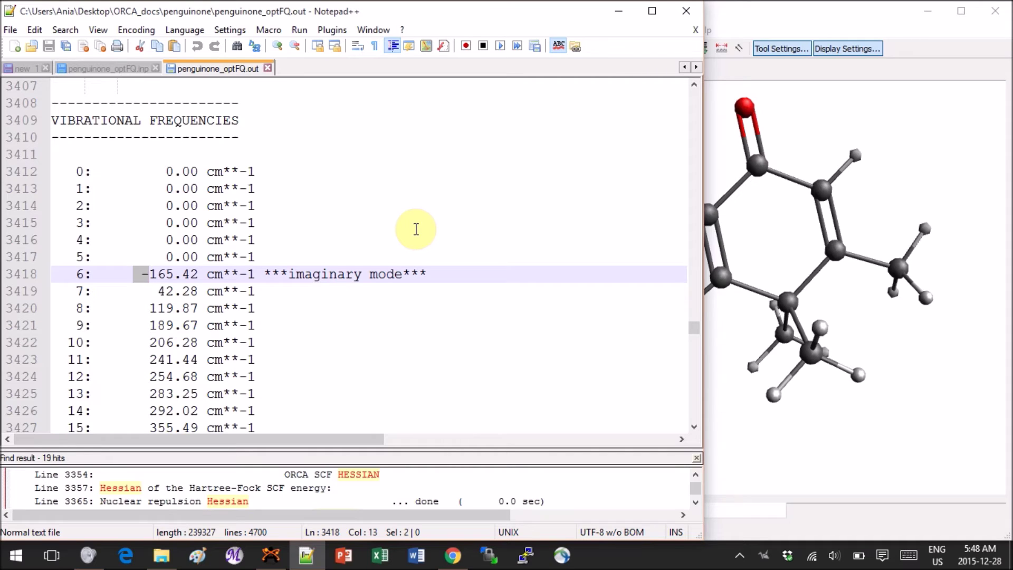
scroll(416, 229, "down", 1)
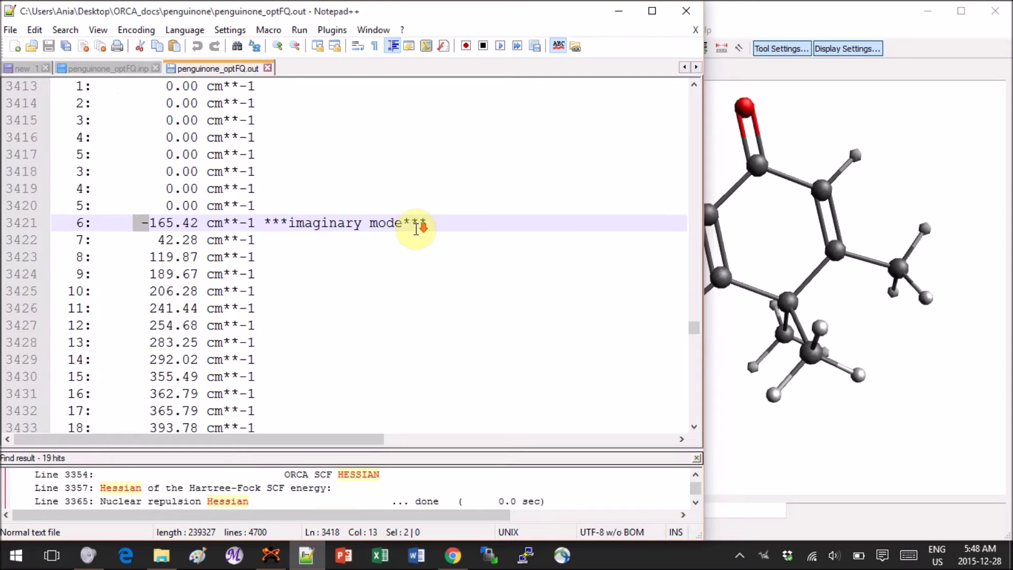
scroll(416, 229, "down", 1)
scroll(416, 228, "up", 2)
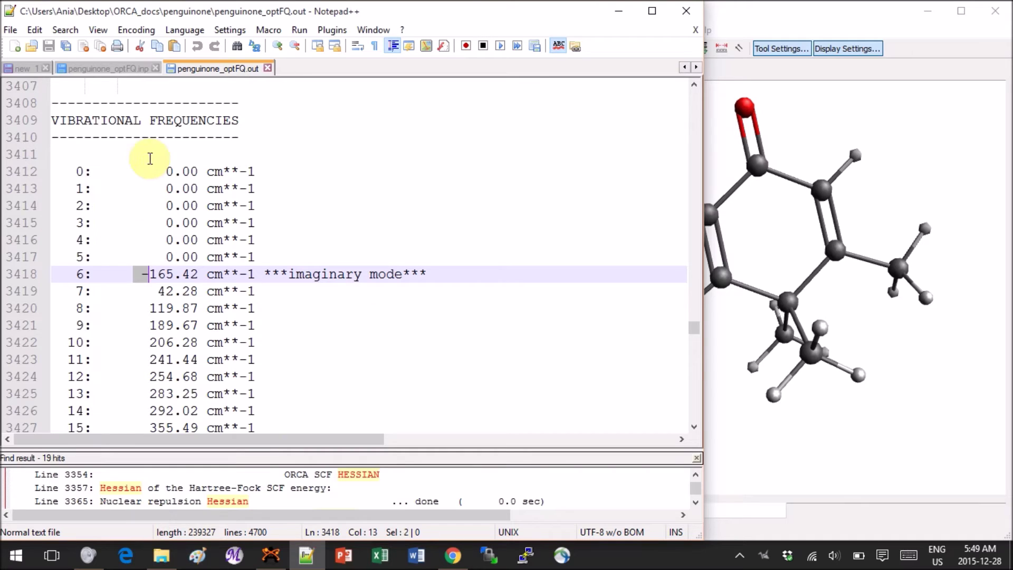
Drop penguinone_optFQ.out into Avogadro, widen the window, and rotate the molecule
left_click(162, 555)
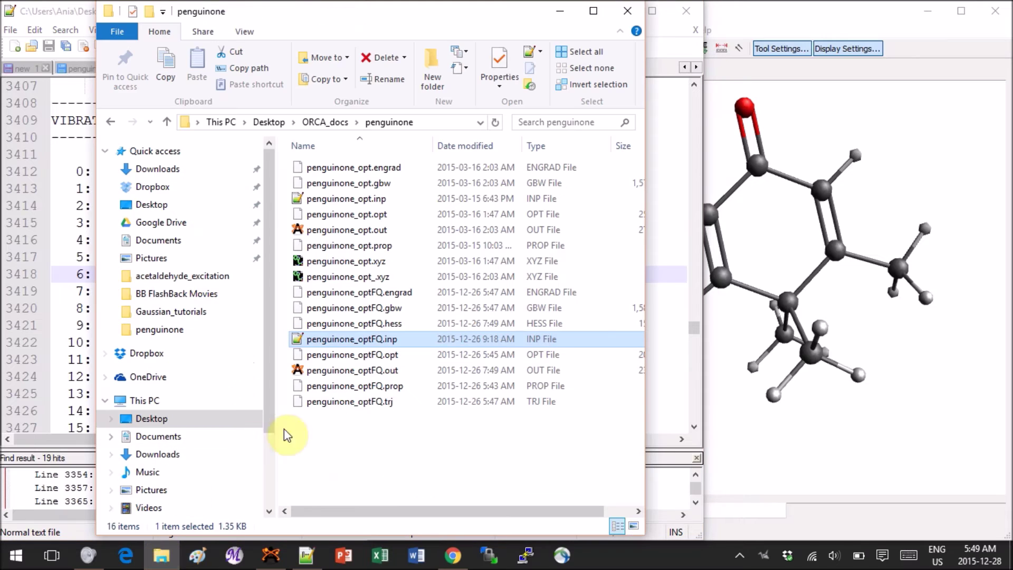
left_click_drag(360, 372, 804, 330)
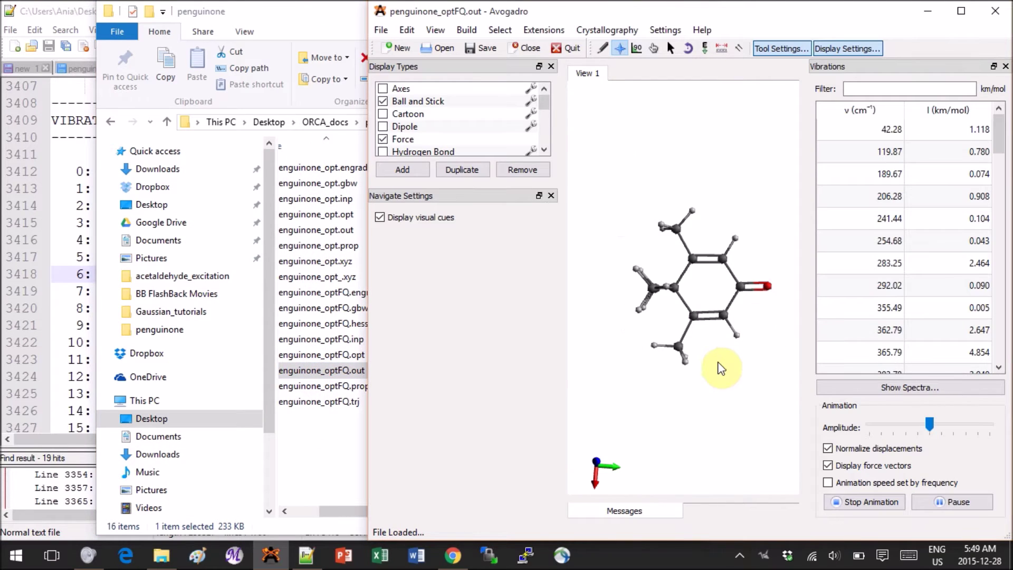
mouse_move(717, 360)
left_mouse_down()
mouse_move(668, 171)
mouse_move(748, 415)
mouse_move(583, 186)
mouse_move(741, 335)
mouse_move(678, 285)
mouse_move(781, 356)
left_mouse_up()
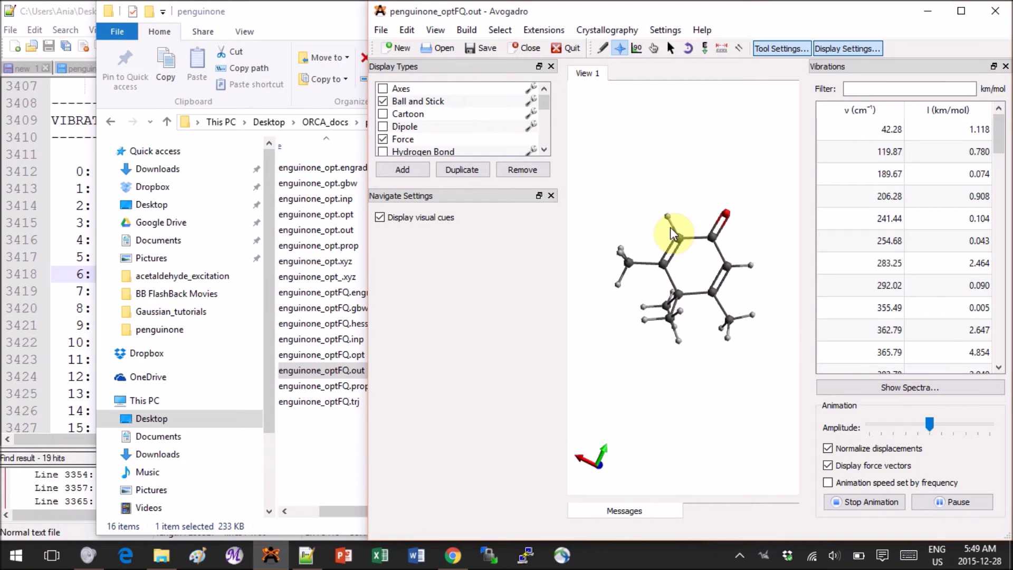
mouse_move(670, 227)
left_mouse_down()
mouse_move(645, 319)
mouse_move(628, 242)
mouse_move(646, 208)
left_mouse_up()
scroll(649, 208, "up", 3)
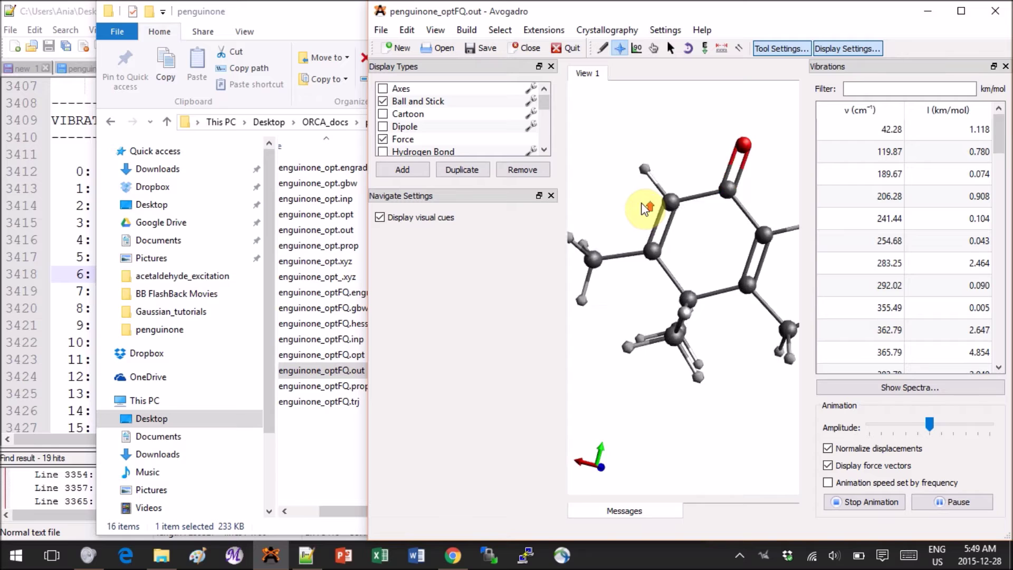
scroll(645, 208, "up", 3)
scroll(642, 208, "down", 2)
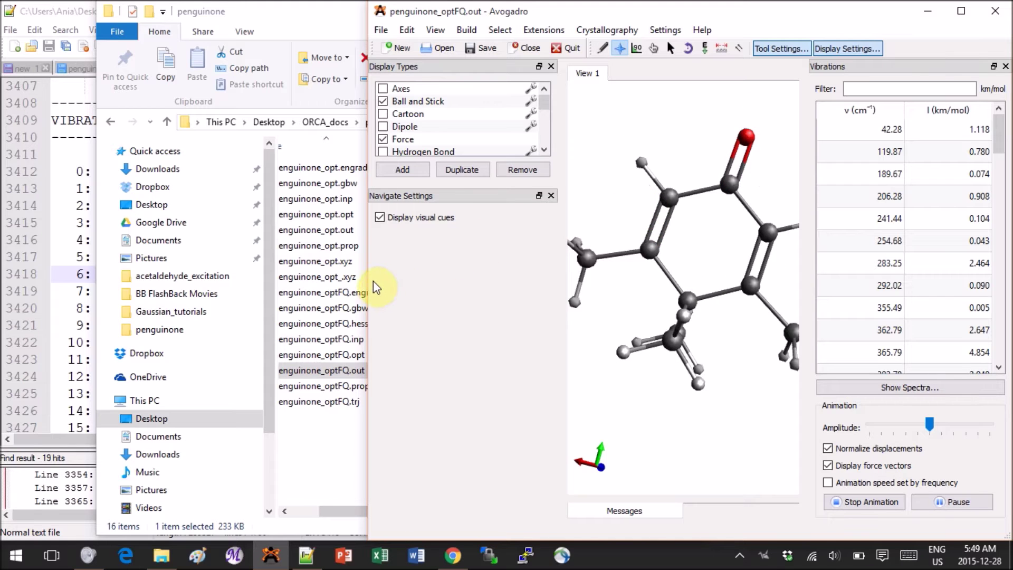
left_click_drag(366, 281, 177, 281)
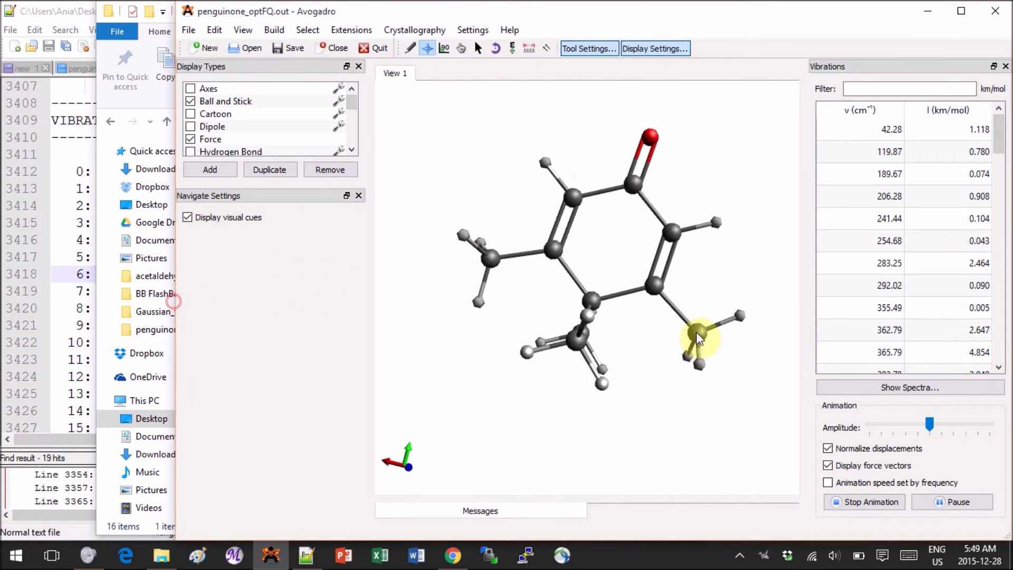
mouse_move(656, 282)
left_mouse_down()
mouse_move(515, 335)
mouse_move(634, 312)
left_mouse_up()
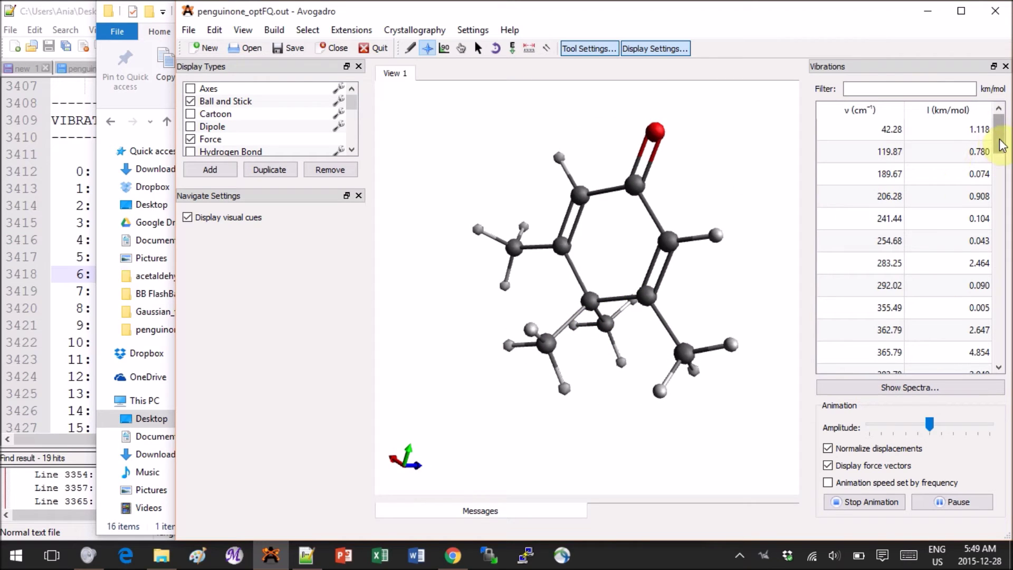
left_click_drag(1002, 145, 1002, 136)
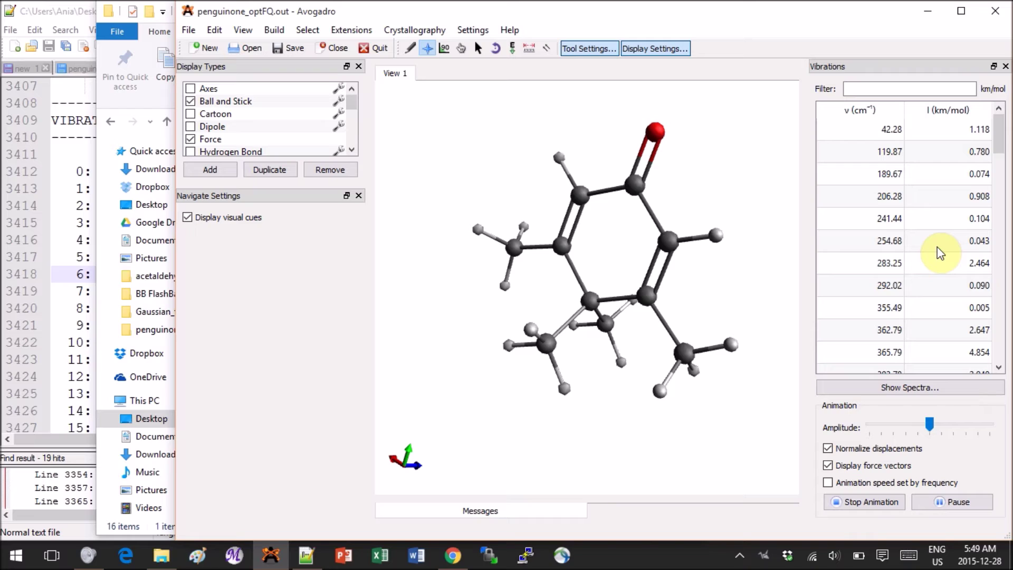
scroll(940, 251, "down", 2)
scroll(941, 252, "up", 2)
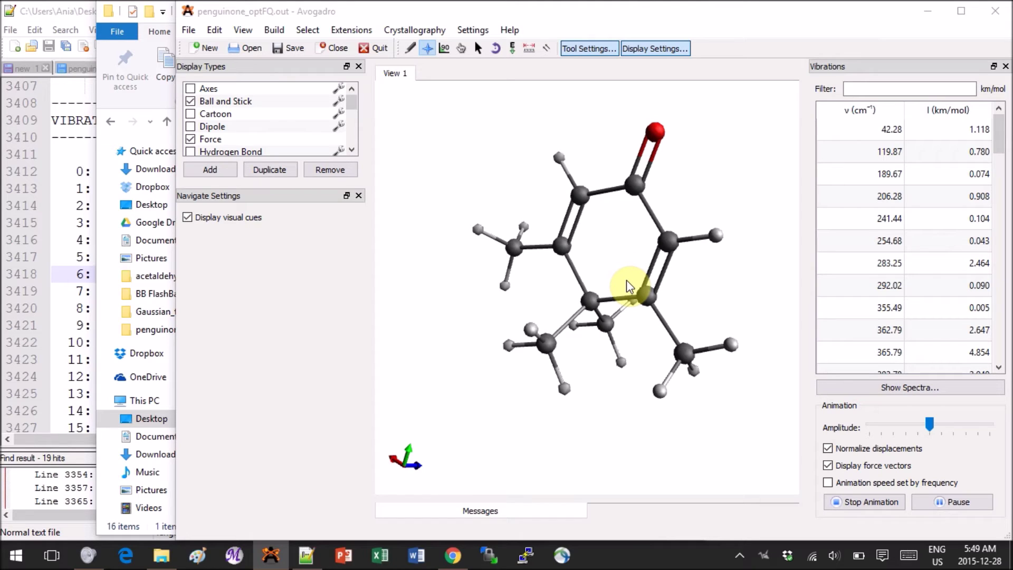
Return to the output's frequency list showing -165.42 cm**-1, then open the Start quick-access menu
left_click(63, 273)
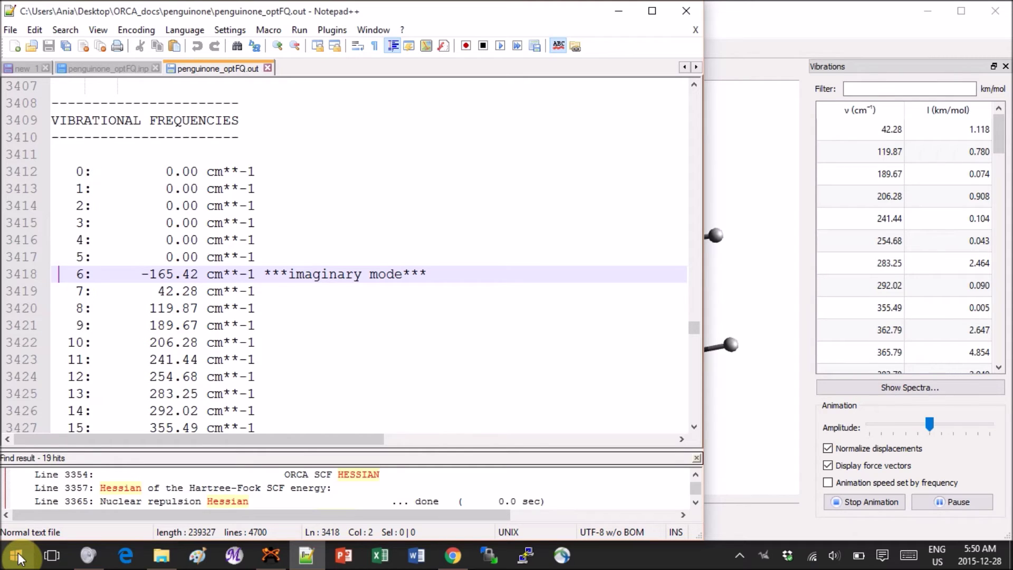
right_click(18, 559)
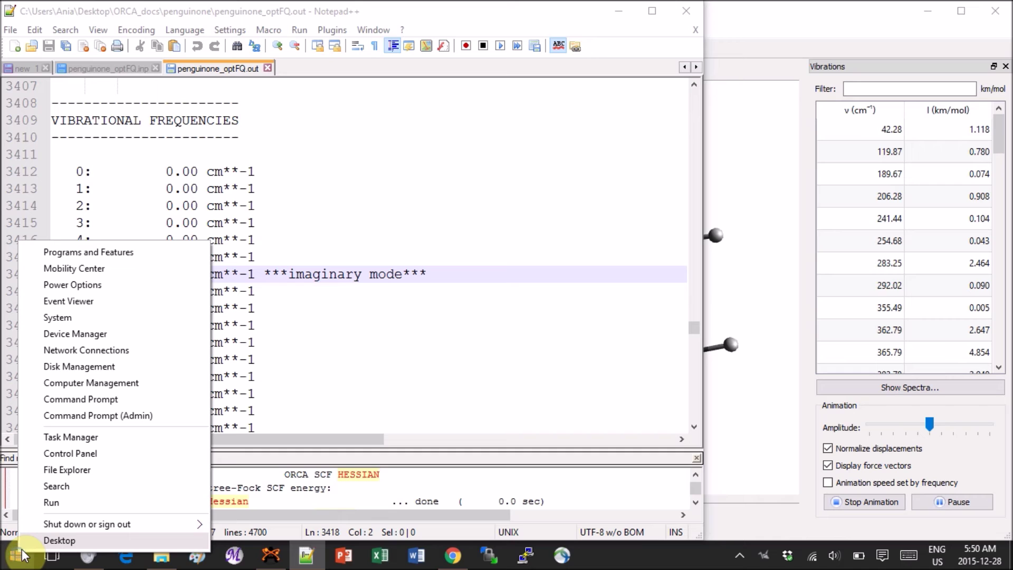
Launch Command Prompt and move its window to the centre-right of the screen
left_click(85, 399)
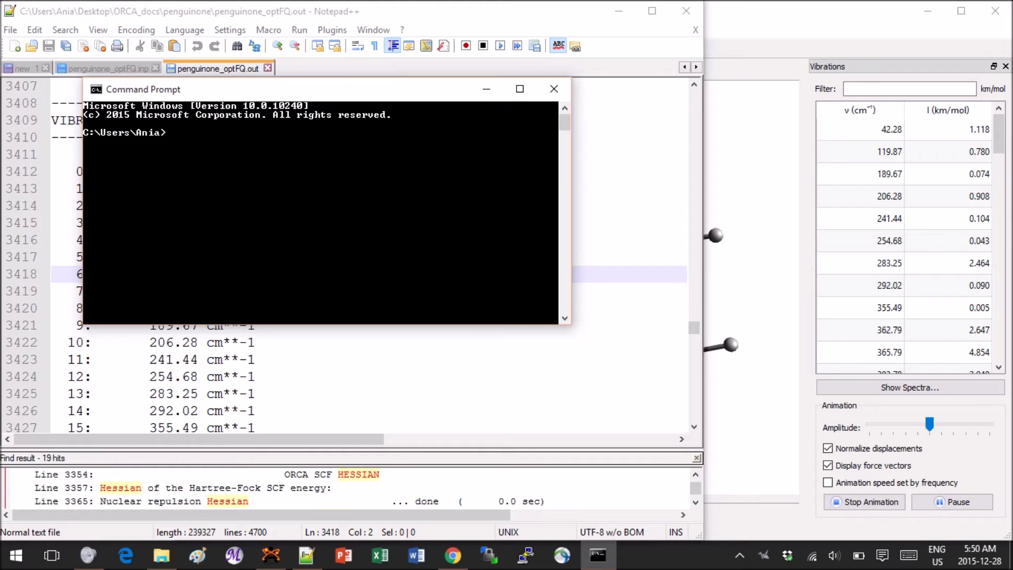
left_click_drag(373, 93, 663, 176)
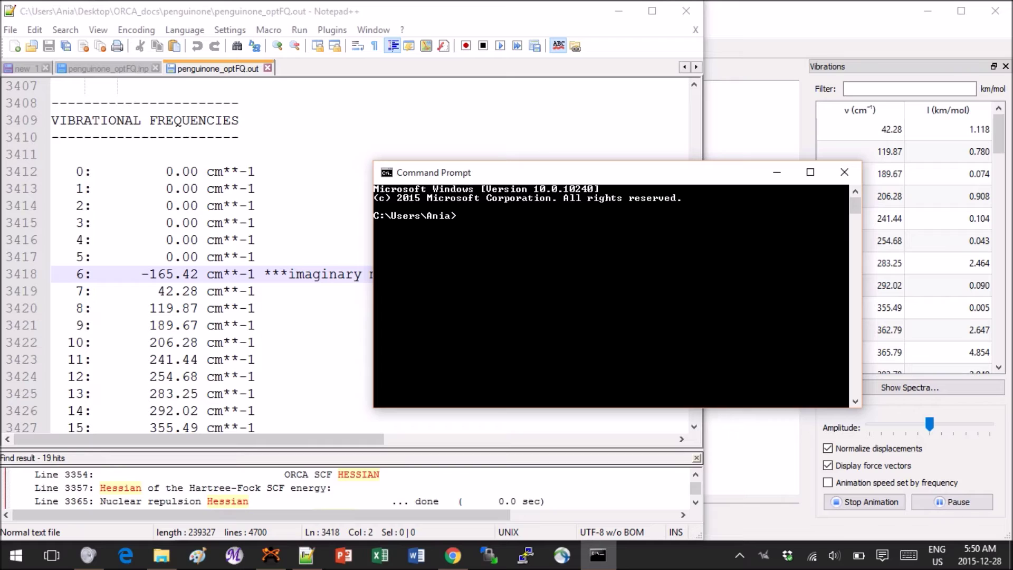
type("C:\\")
type("Or")
Try running the bare C:\ORCA path, then recall that command for editing
key("Tab")
key("Return")
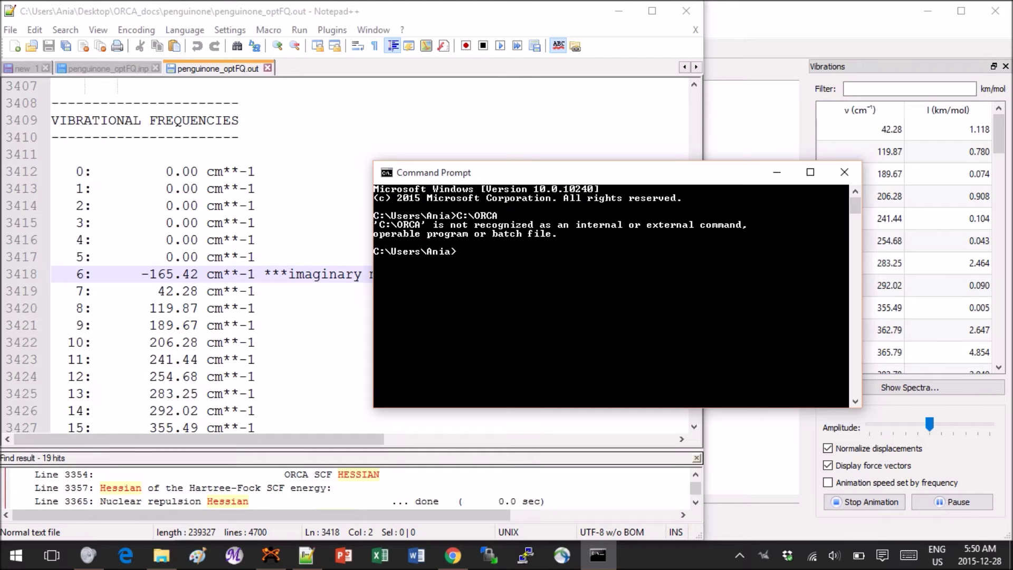
key("Up")
key("Right")
key("Right")
key("Right")
type("orca")
type(" pl")
type("tvib.exe")
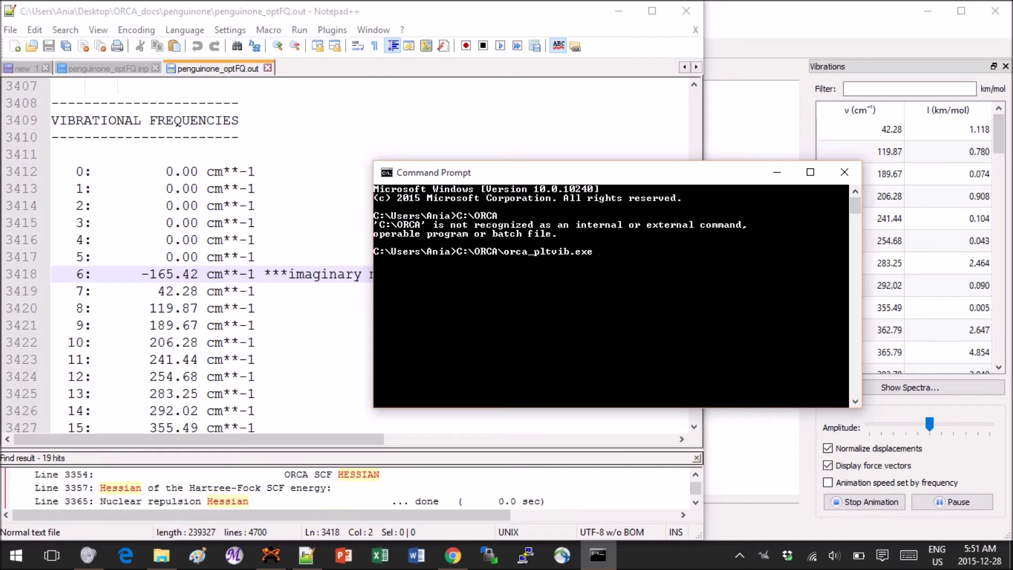
type("Desktop")
type("\\Orca")
Complete the orca_pltvib.exe argument as Desktop\ORCA_docs\penguinone\penguinone_optFQ.hess, fixing typos
key("Tab")
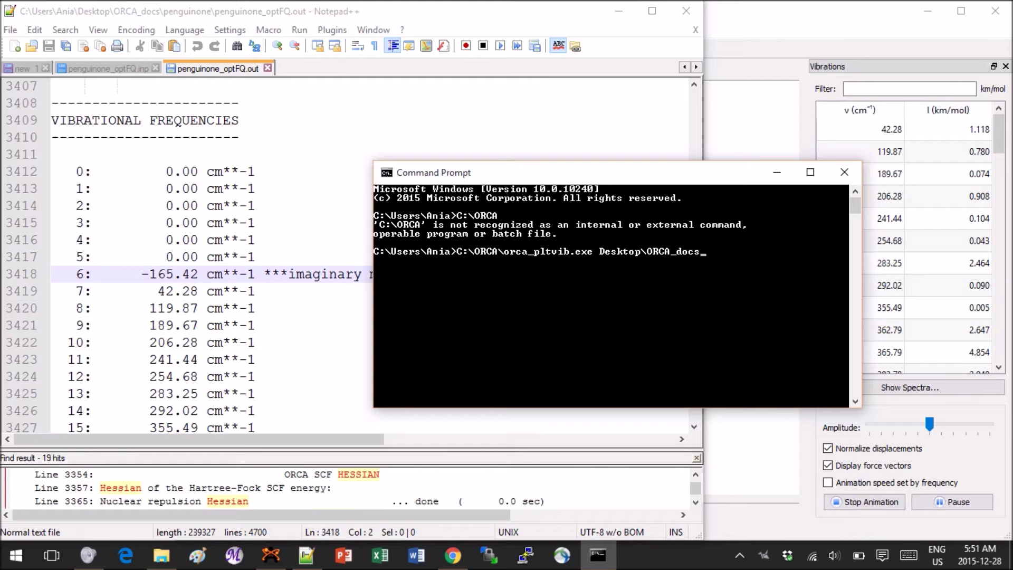
type("|")
type("pe")
type("nui")
key("BackSpace")
key("BackSpace")
key("Tab")
type("\\")
type("penuig")
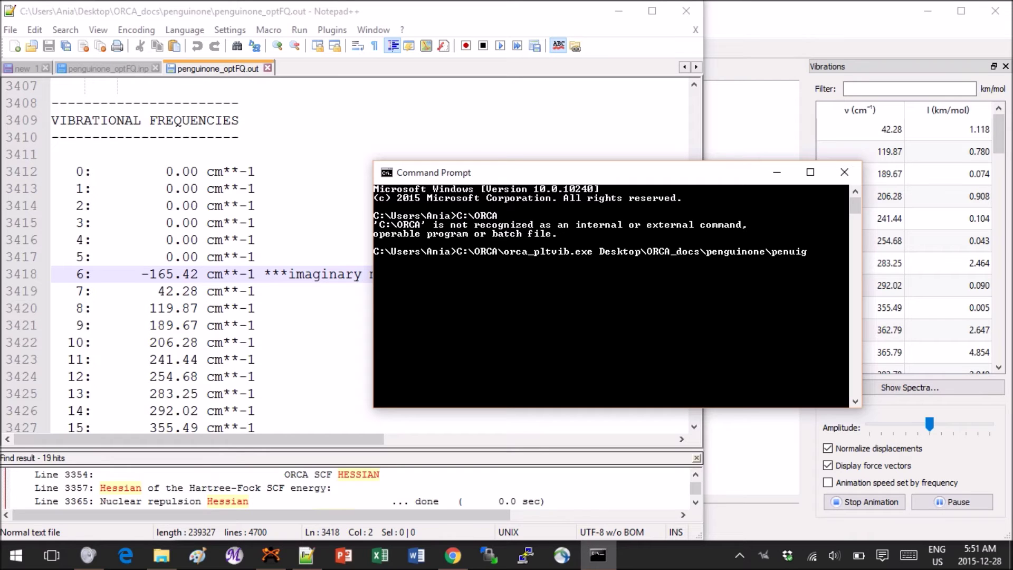
key("BackSpace")
key("BackSpace")
key("BackSpace")
type("gui")
key("Tab")
key("BackSpace")
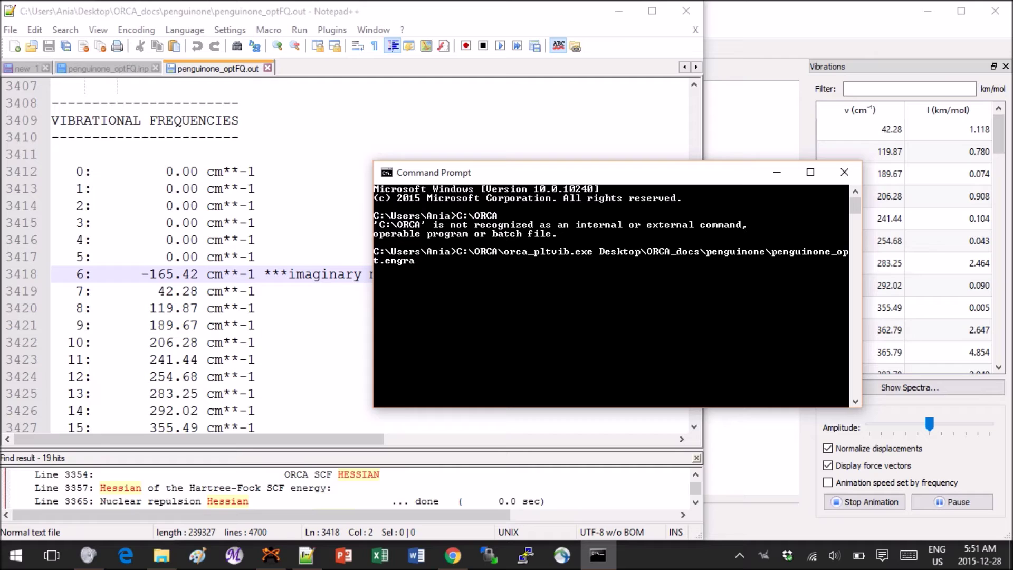
key("BackSpace")
key("BackSpace")
key("BackSpace")
key("BackSpace")
key("BackSpace")
key("BackSpace")
type("F")
type("Q")
key("Tab")
key("BackSpace")
key("BackSpace")
key("BackSpace")
key("BackSpace")
key("BackSpace")
key("BackSpace")
type("o")
key("BackSpace")
type("he")
type("ss")
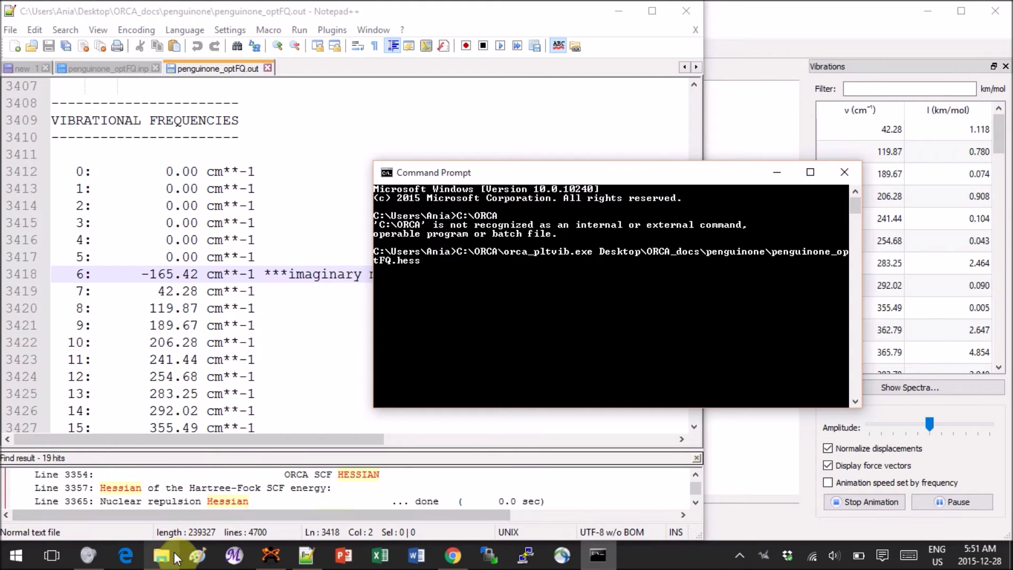
left_click(172, 557)
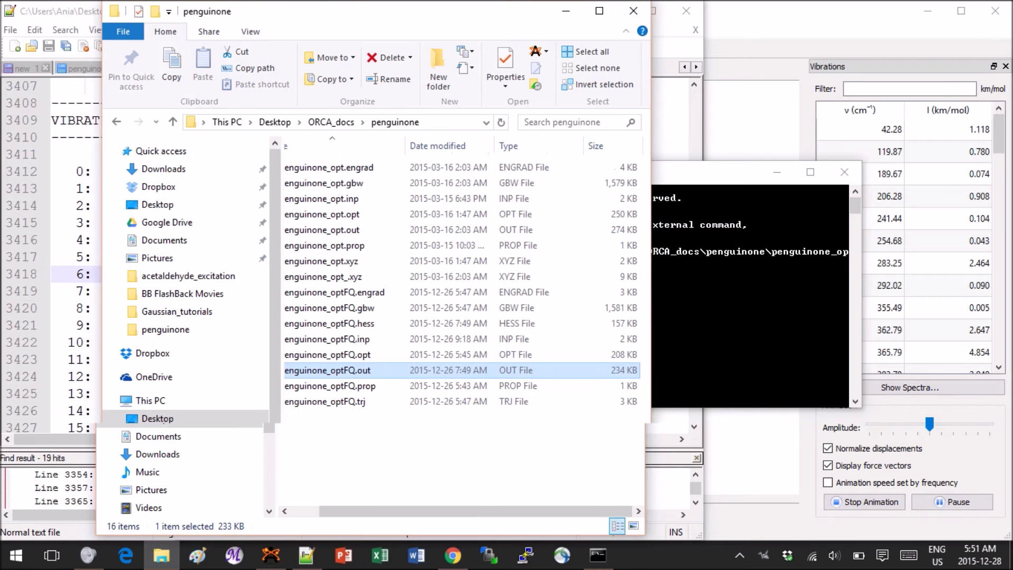
Select penguinone_optFQ.hess in the penguinone folder, then minimize File Explorer to reveal Command Prompt
left_click(360, 324)
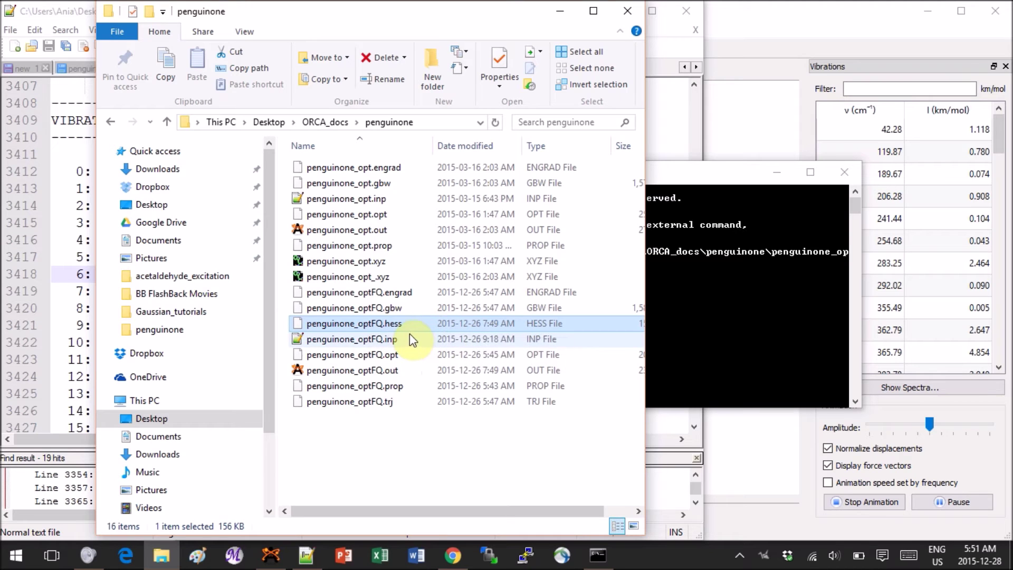
left_click(565, 13)
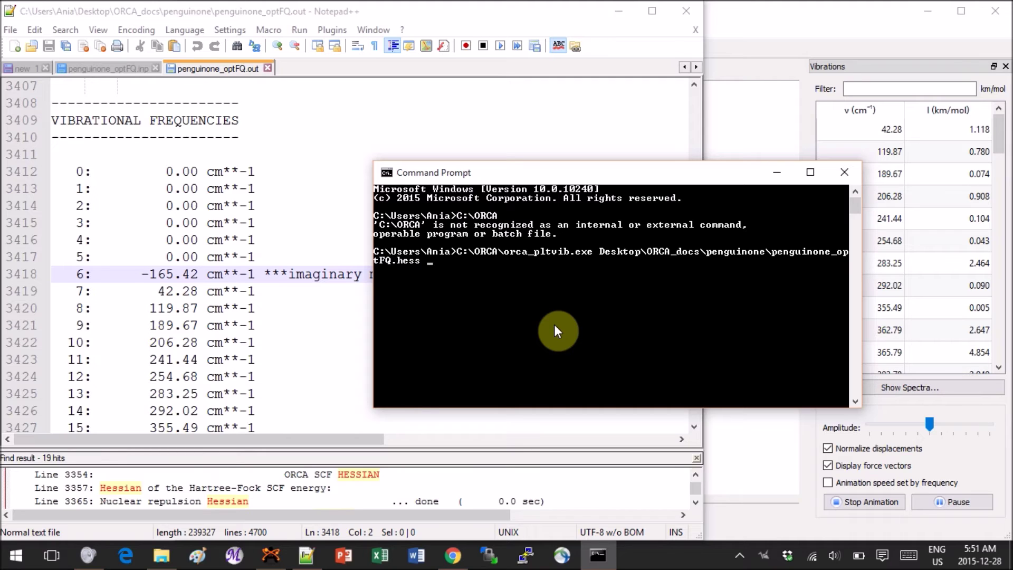
type("6")
Run orca_pltvib.exe on penguinone_optFQ.hess for mode 6, the -165.42 cm**-1 imaginary vibration
key("Return")
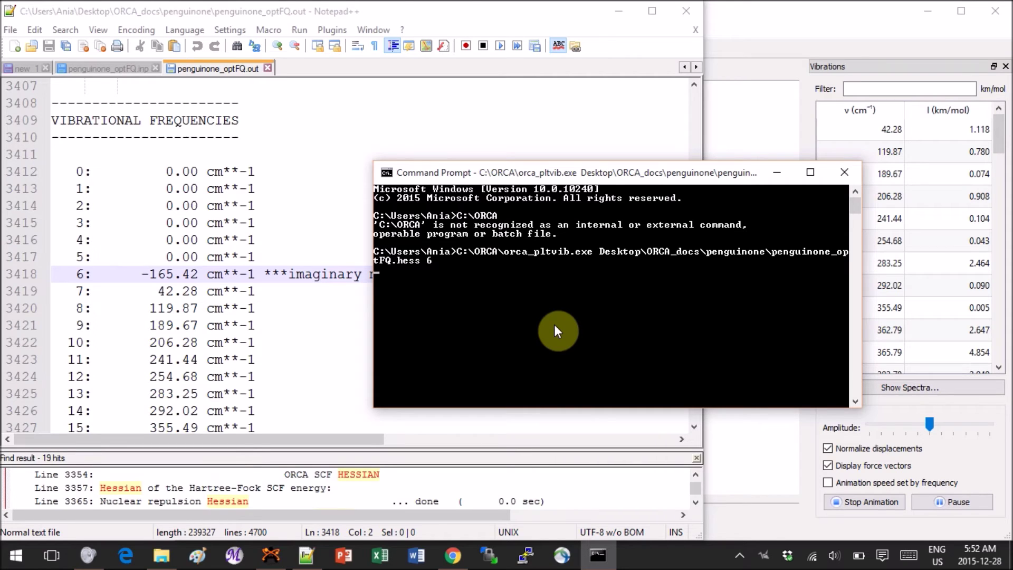
Widen File Explorer and its Name column, then select penguinone_optFQ.hess.v006.xyz
left_click(158, 561)
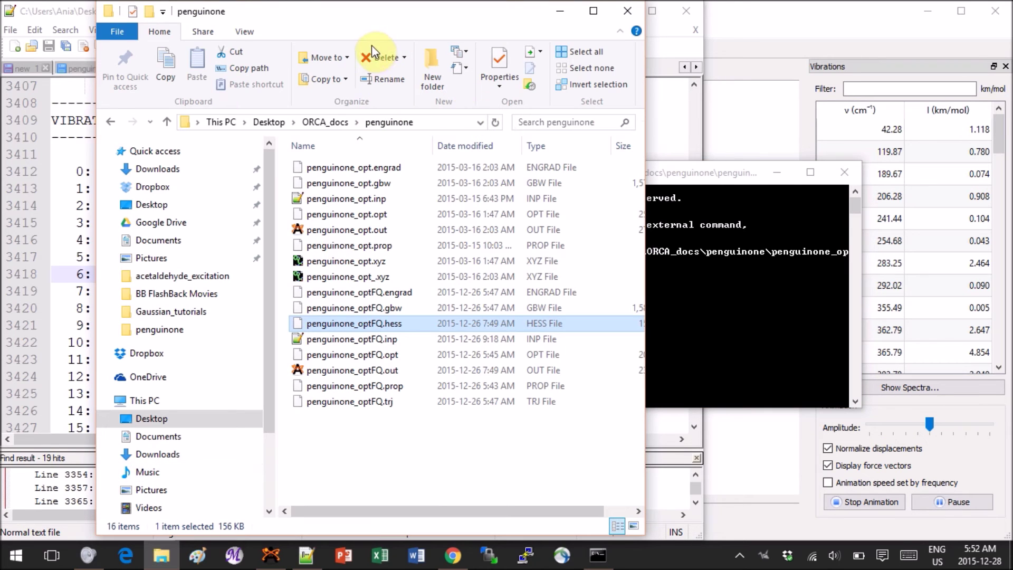
left_click_drag(361, 12, 281, 12)
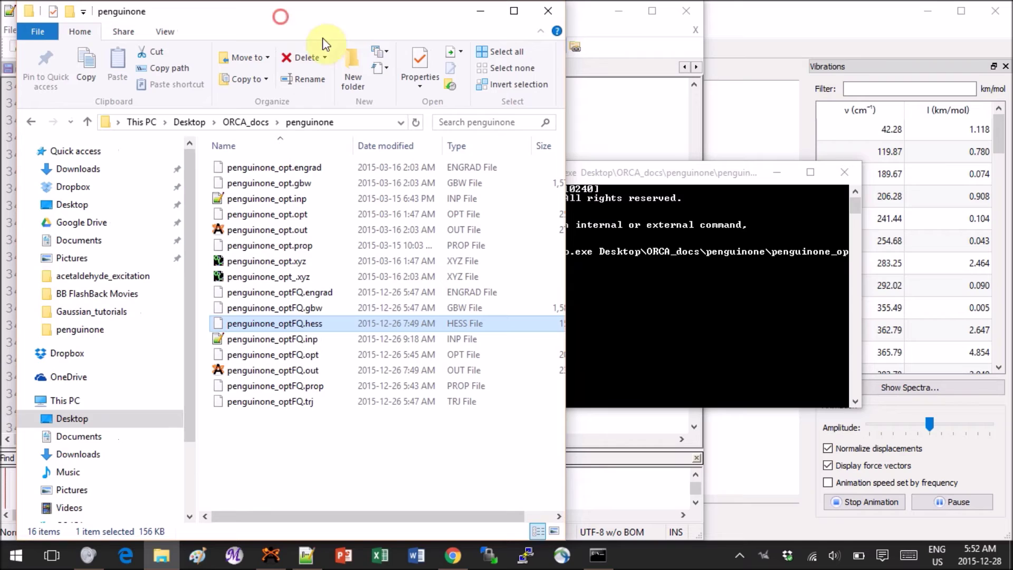
left_click(660, 169)
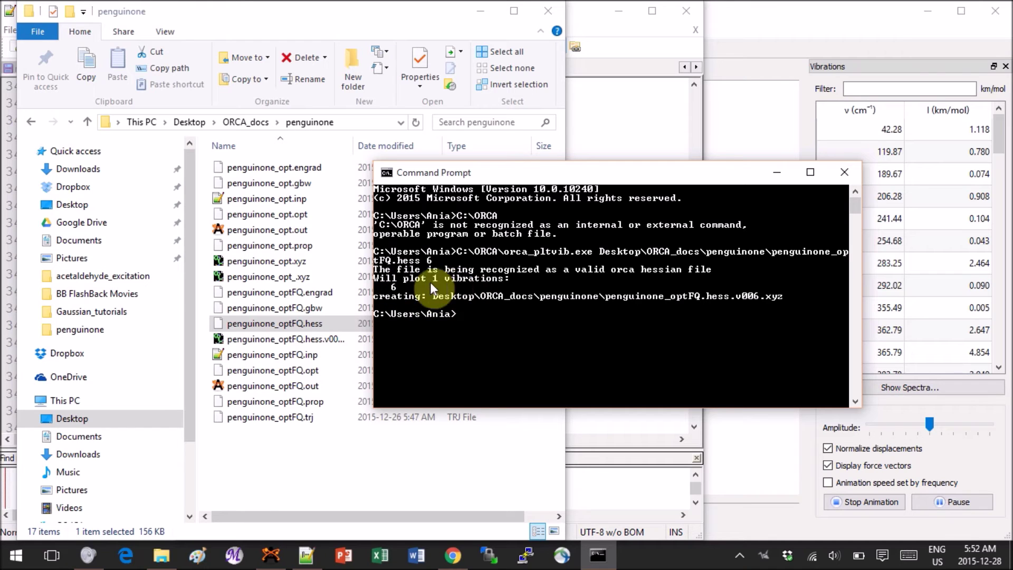
left_click(312, 440)
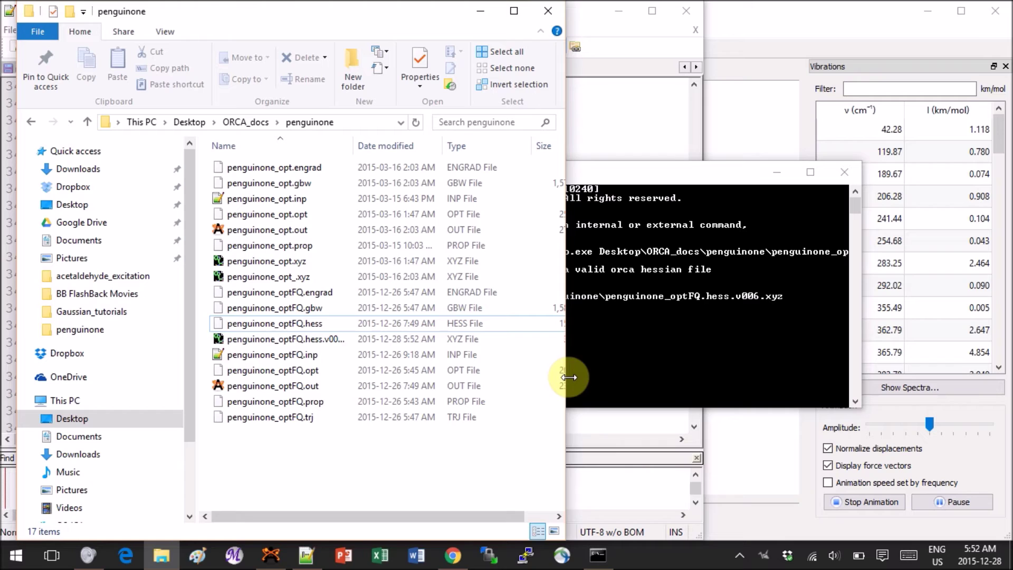
left_click_drag(566, 379, 646, 383)
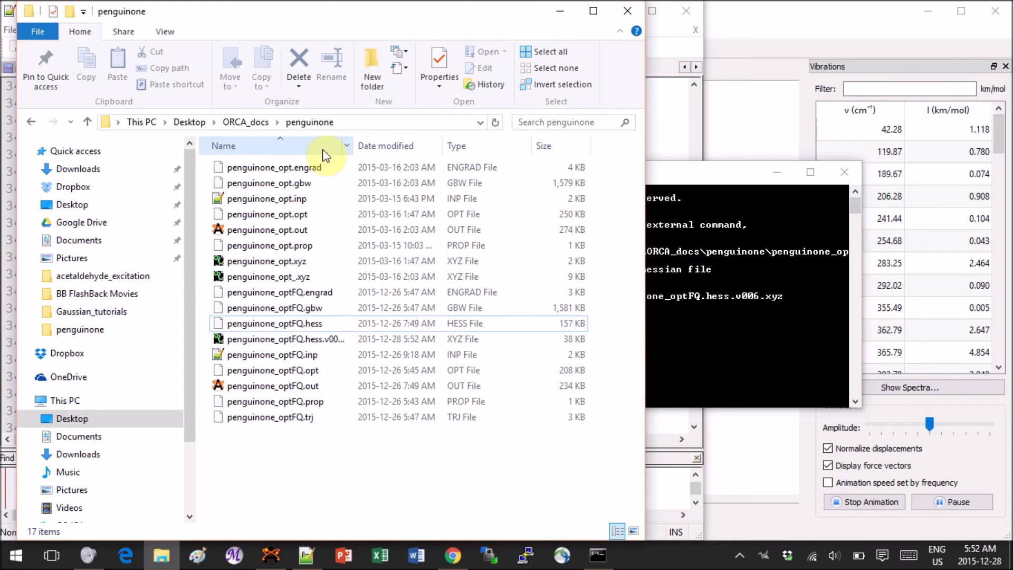
left_click_drag(352, 141, 445, 143)
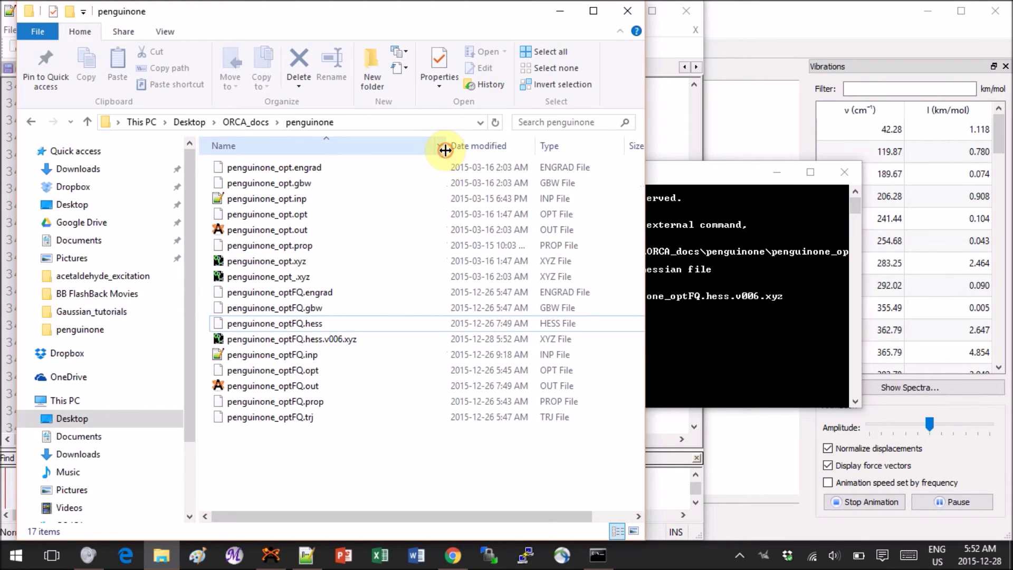
left_click(346, 342)
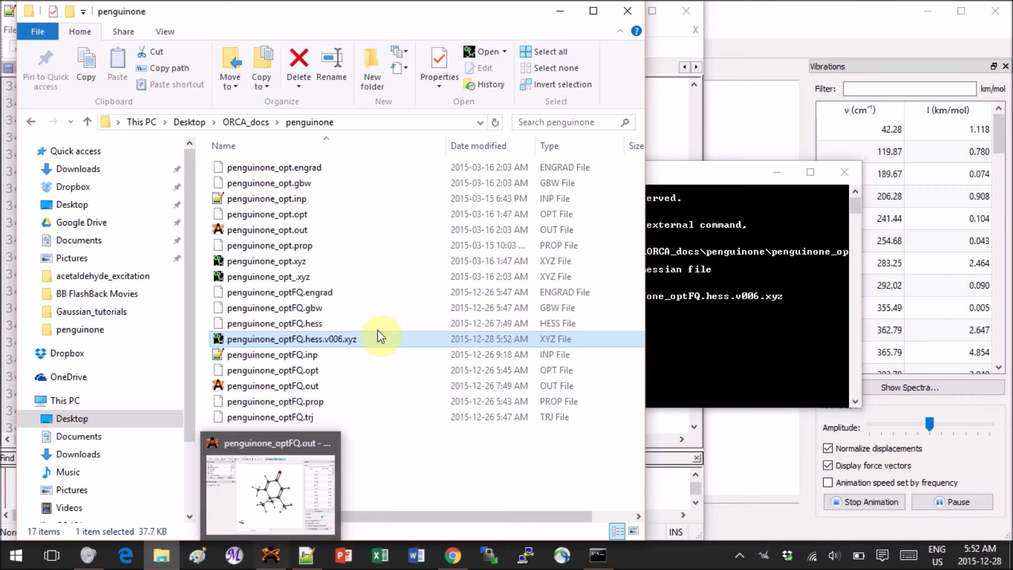
End the frozen Avogadro session and dismiss its crash reports
left_click(764, 119)
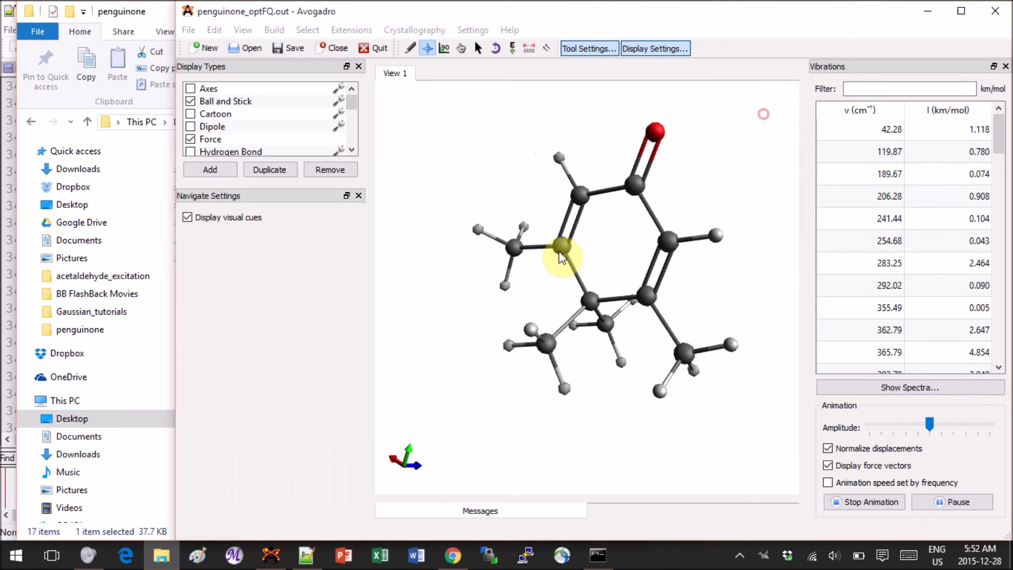
left_click(131, 514)
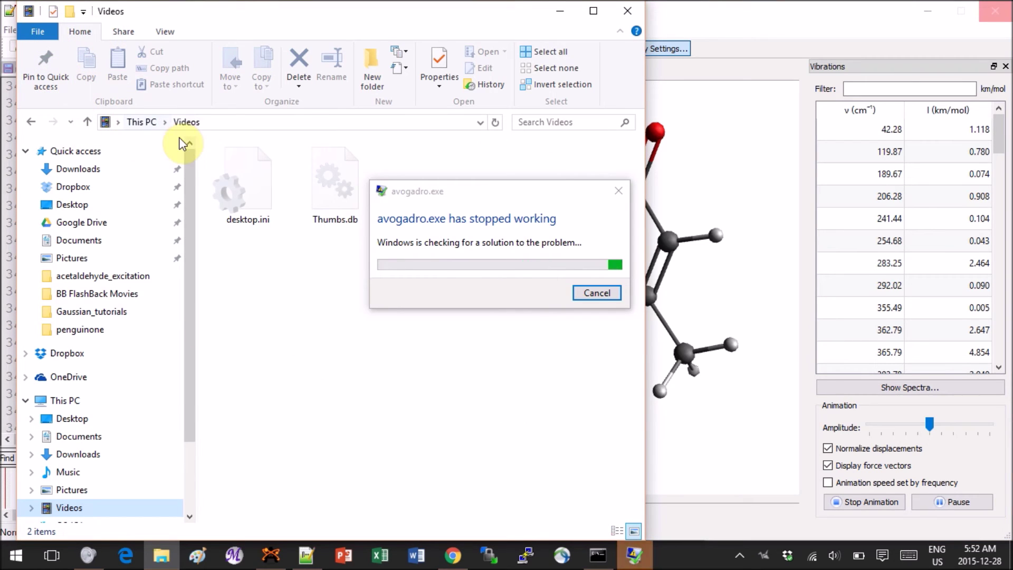
left_click(617, 191)
left_click(987, 12)
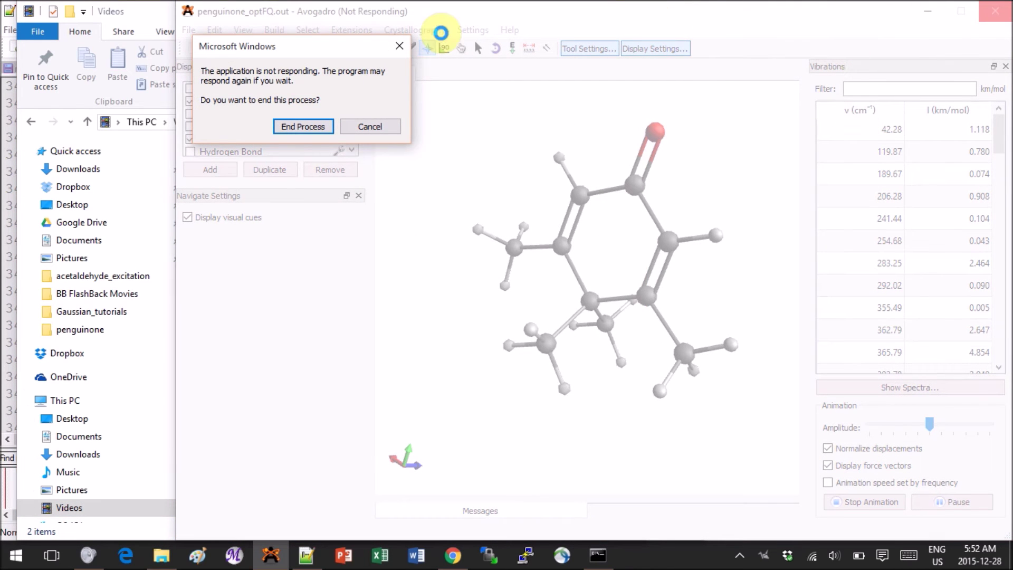
left_click(305, 124)
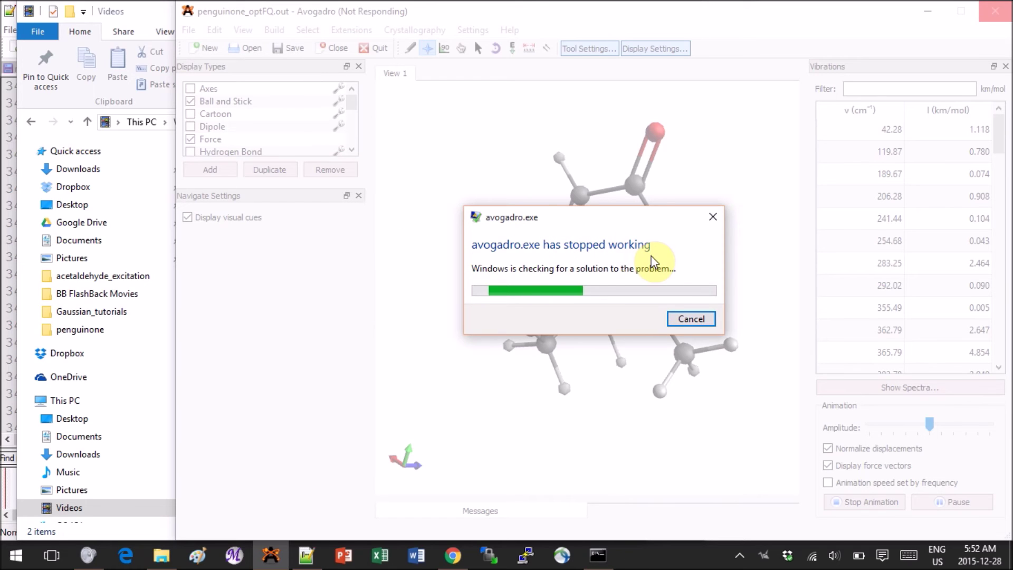
left_click(696, 328)
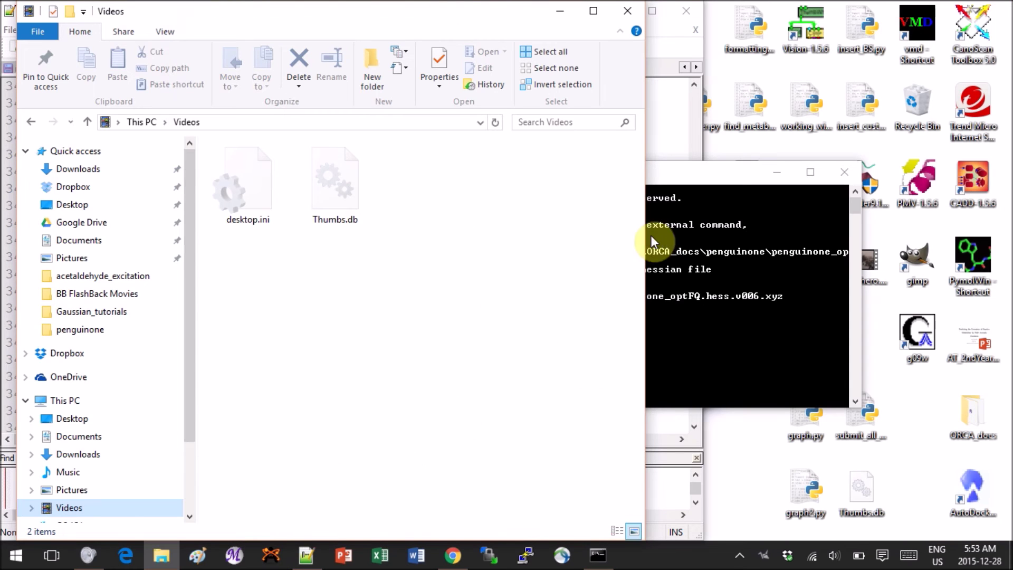
left_click(518, 231)
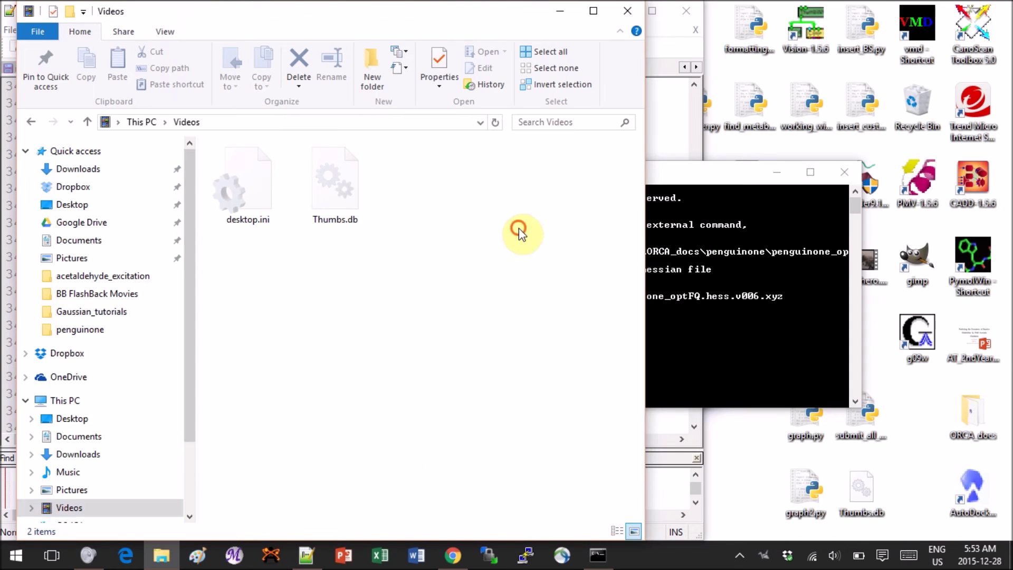
Load penguinone_optFQ.hess.v006.xyz into Avogadro and rotate penguinone to view the ring face-on
left_click(30, 124)
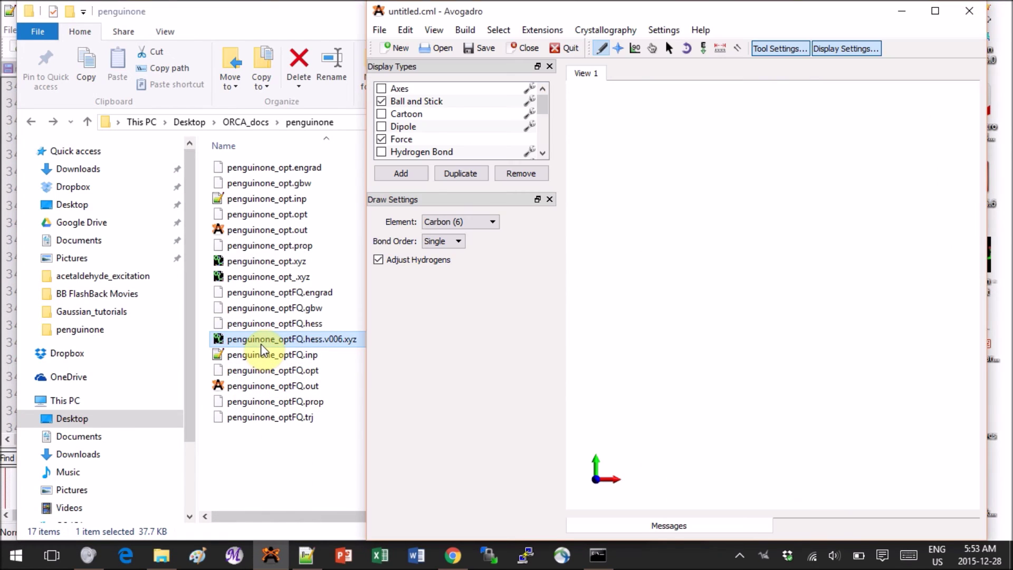
left_click_drag(267, 340, 752, 335)
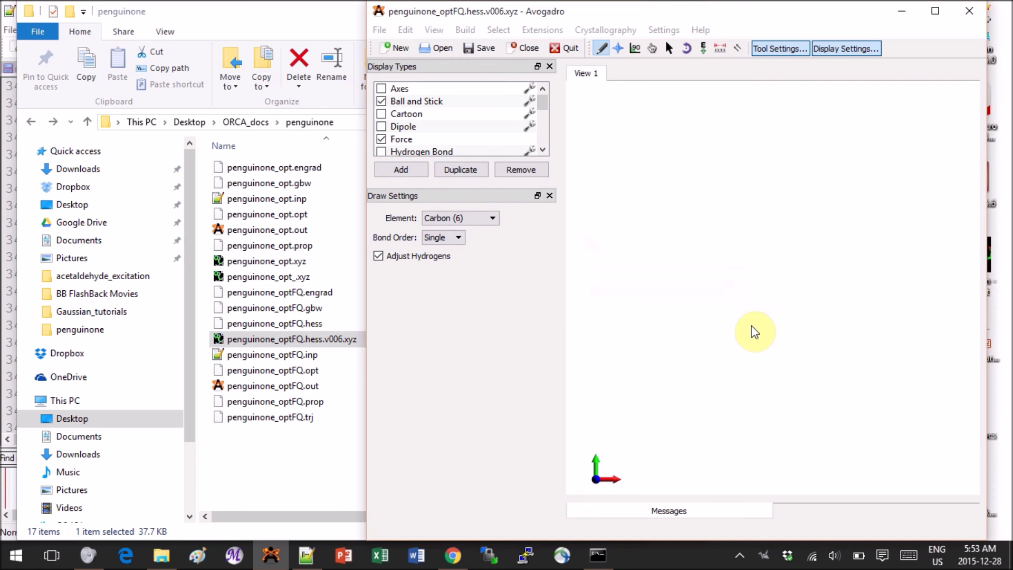
left_click_drag(871, 388, 679, 233)
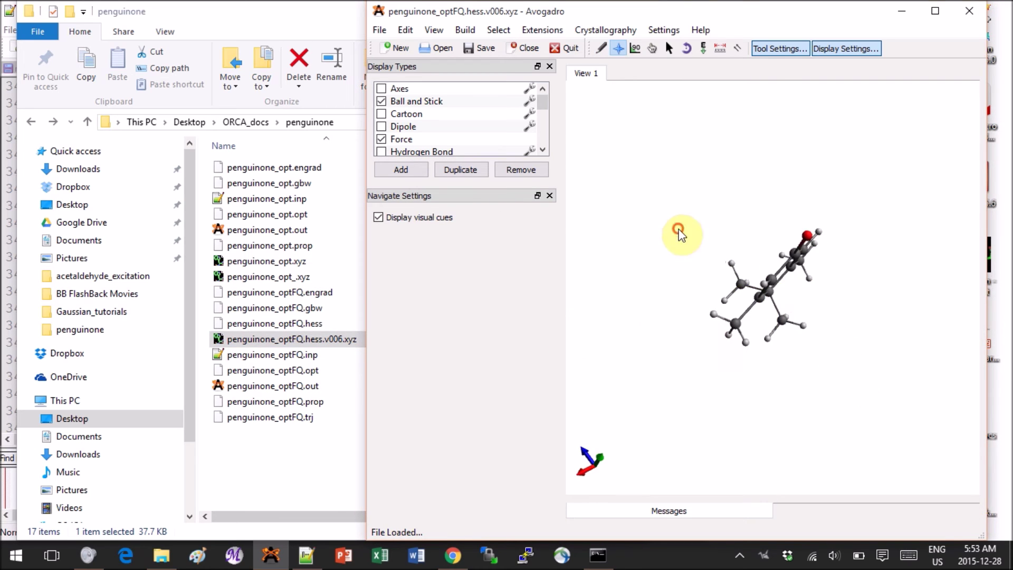
left_click_drag(862, 403, 746, 271)
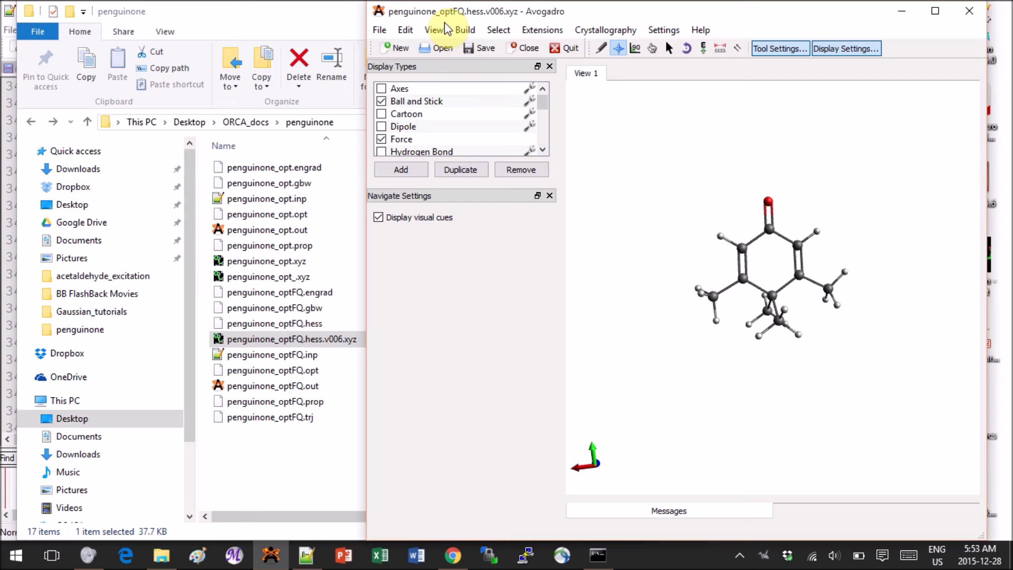
left_click(541, 30)
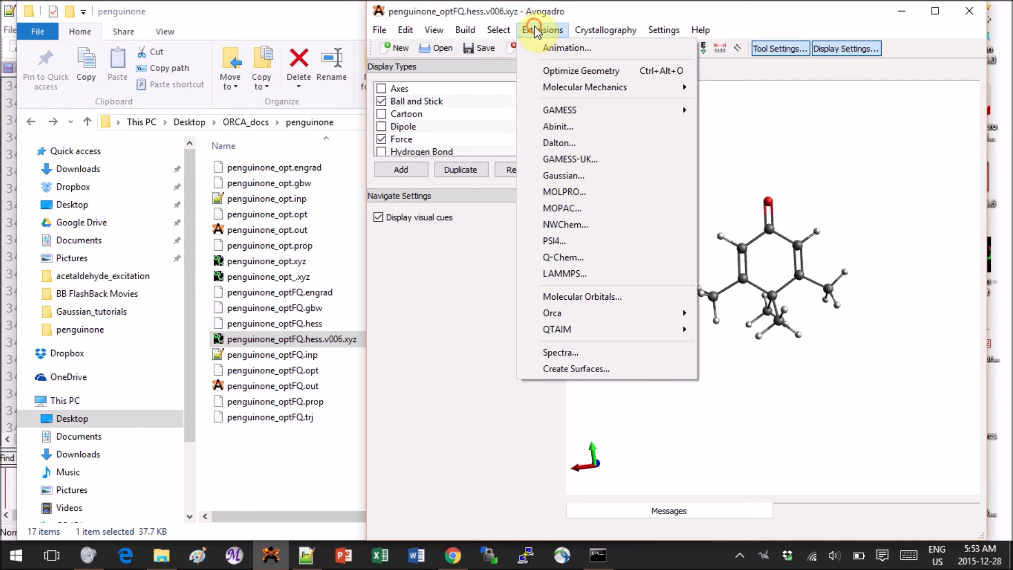
Play the 20-frame v006 trajectory animation on continuous loop
left_click(547, 53)
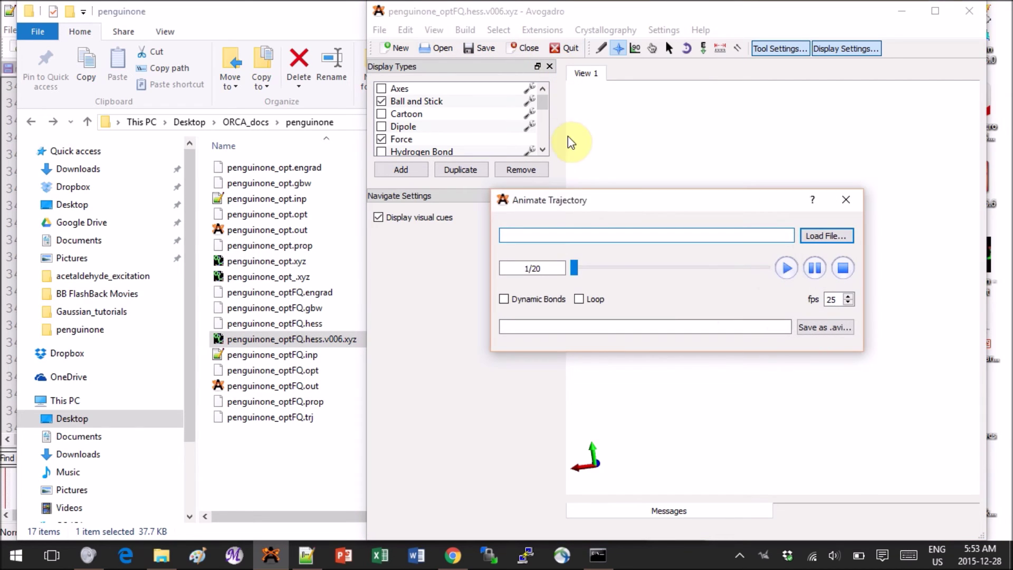
left_click_drag(572, 207, 130, 118)
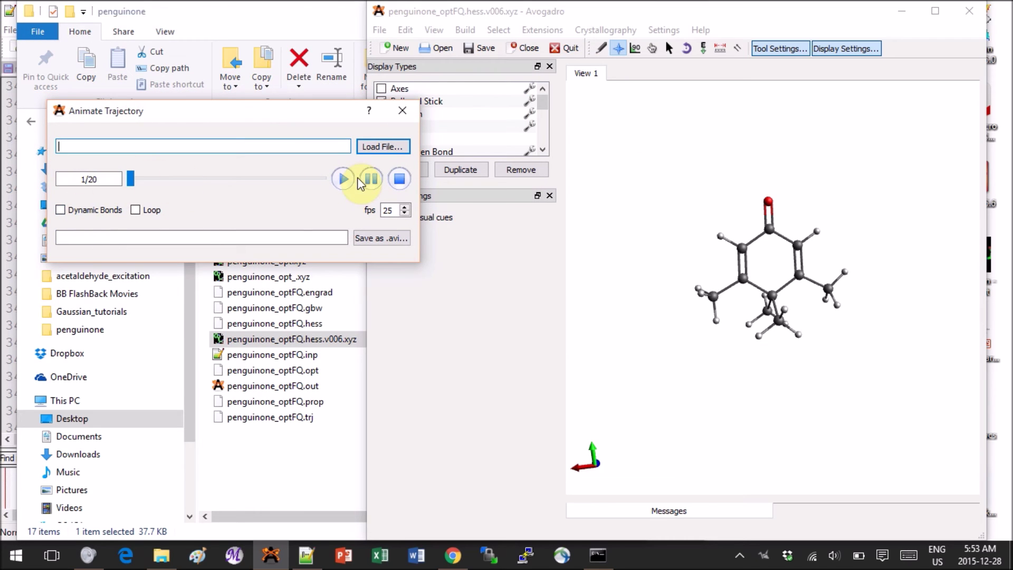
left_click(342, 180)
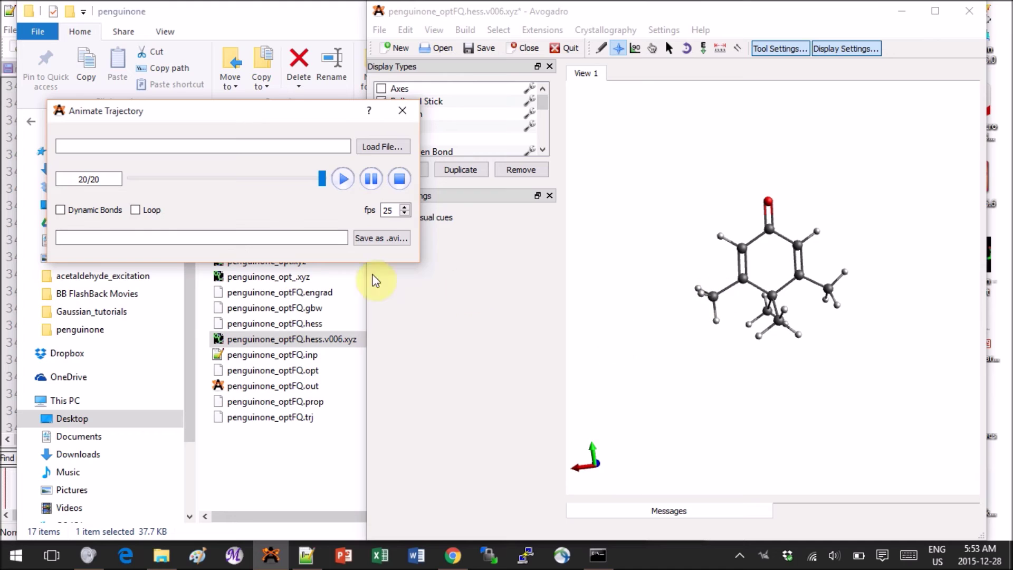
left_click(138, 209)
left_click(337, 184)
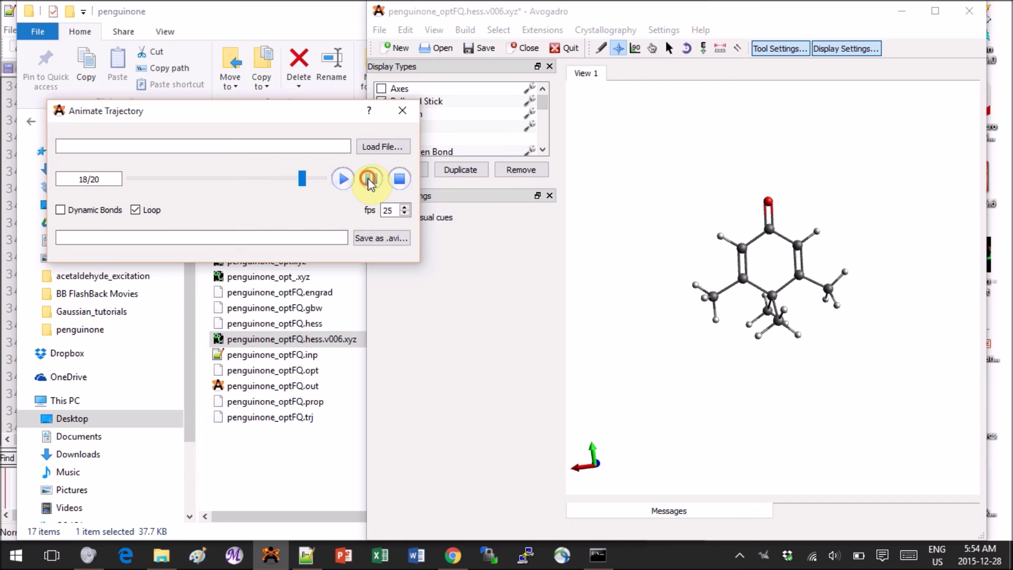
Stop and close the trajectory player, then bring the penguinone folder forward
left_click(399, 177)
left_click(405, 105)
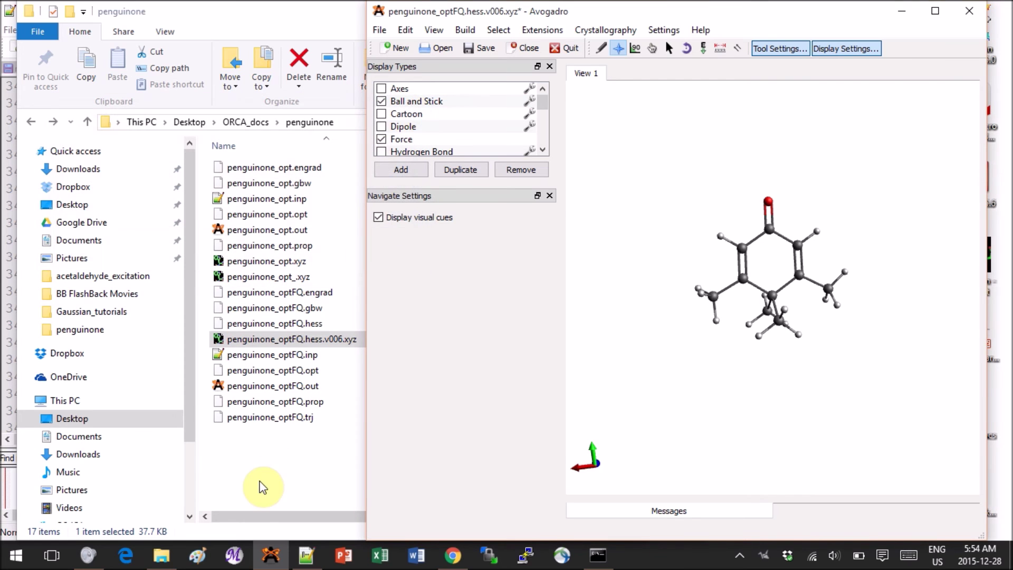
left_click(282, 440)
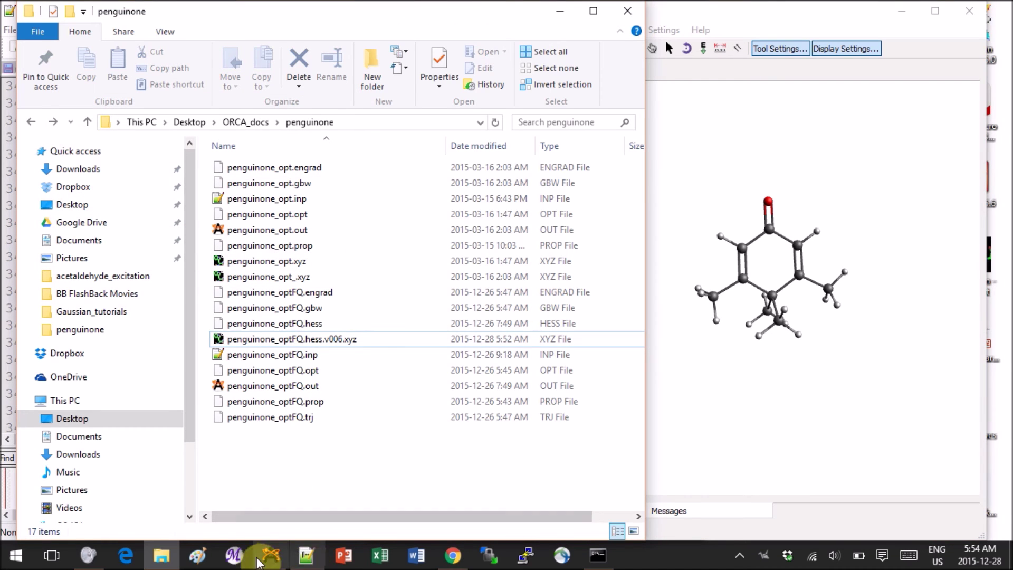
Check the ORCA frequency outline in Notepad++, then load penguinone_optFQ.out into Avogadro
left_click(305, 556)
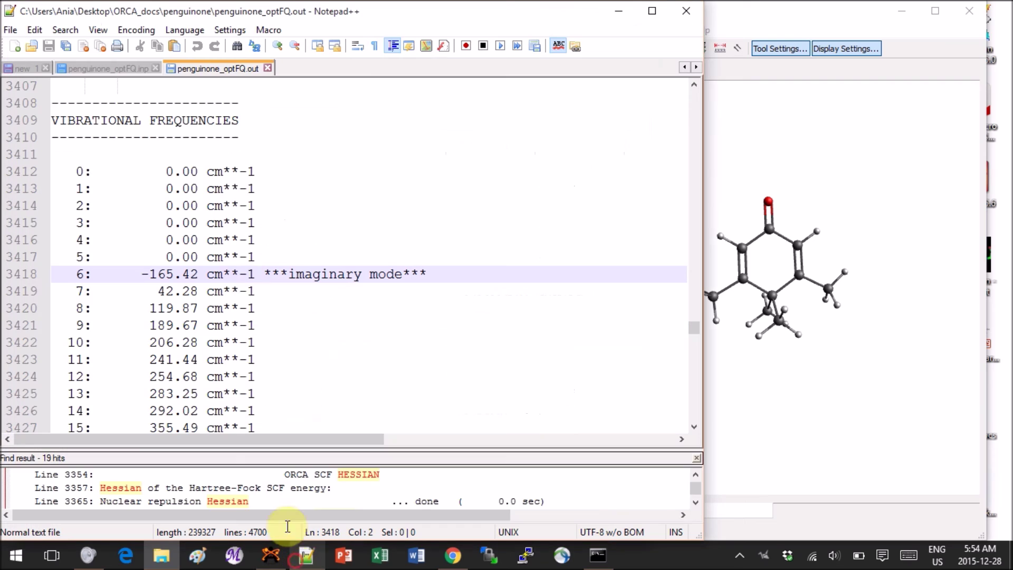
left_click(23, 68)
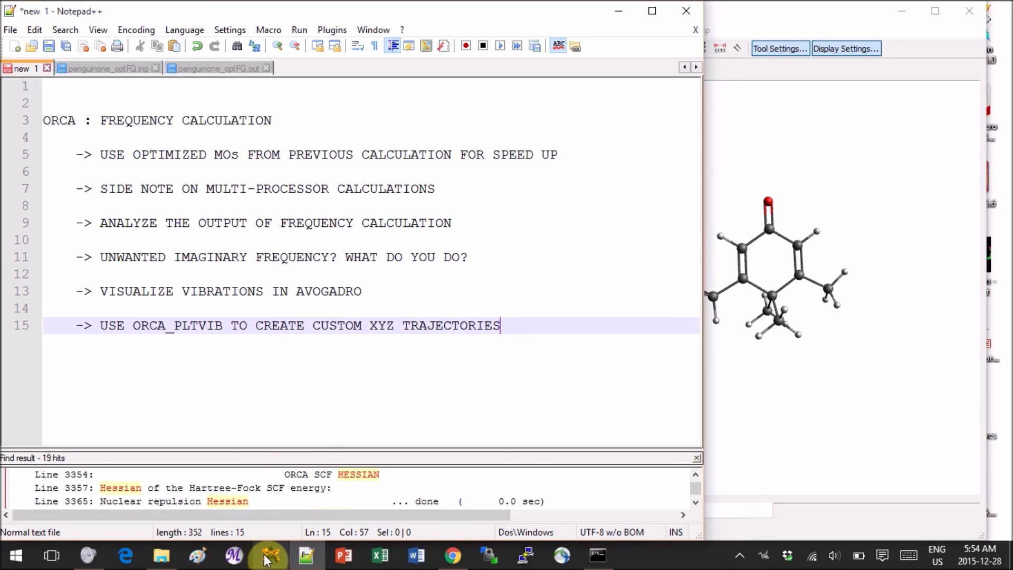
mouse_move(270, 556)
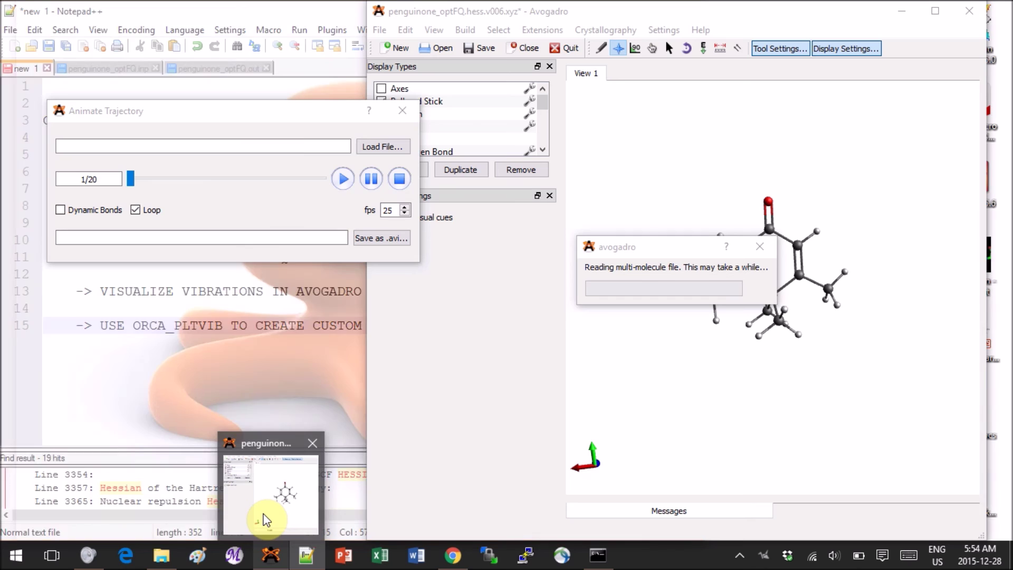
left_click(266, 520)
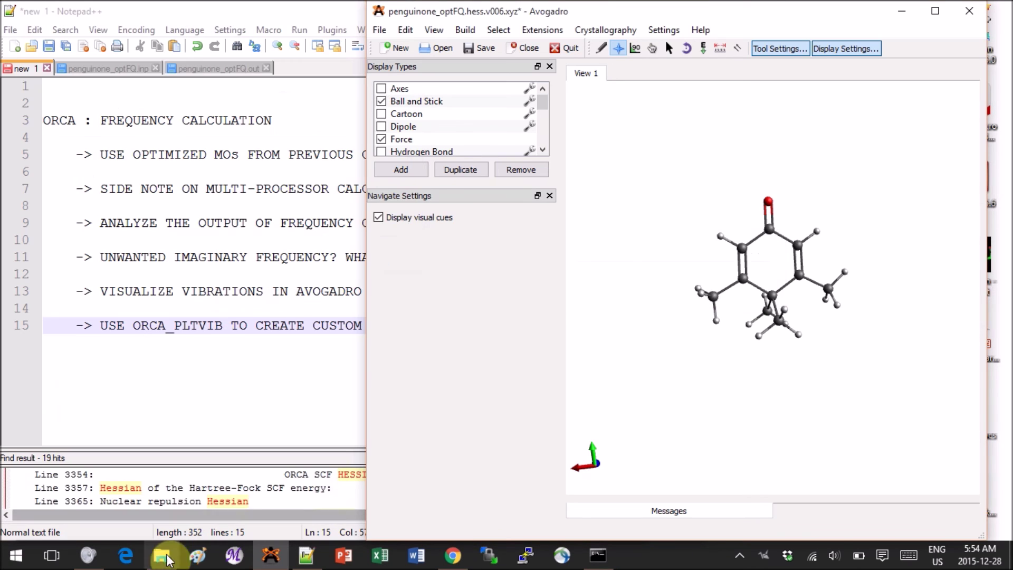
left_click(172, 544)
left_click(269, 338)
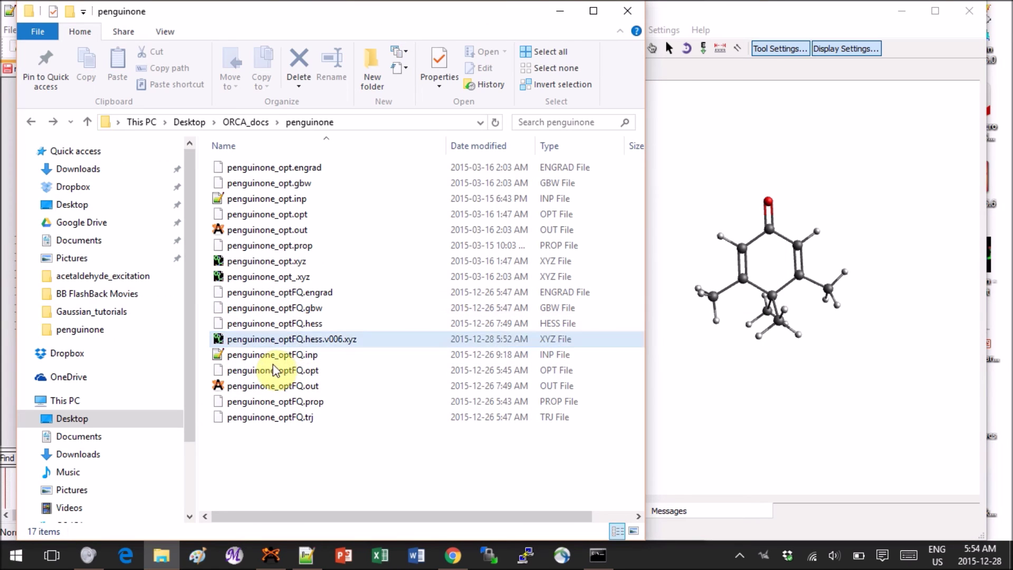
left_click_drag(270, 387, 787, 346)
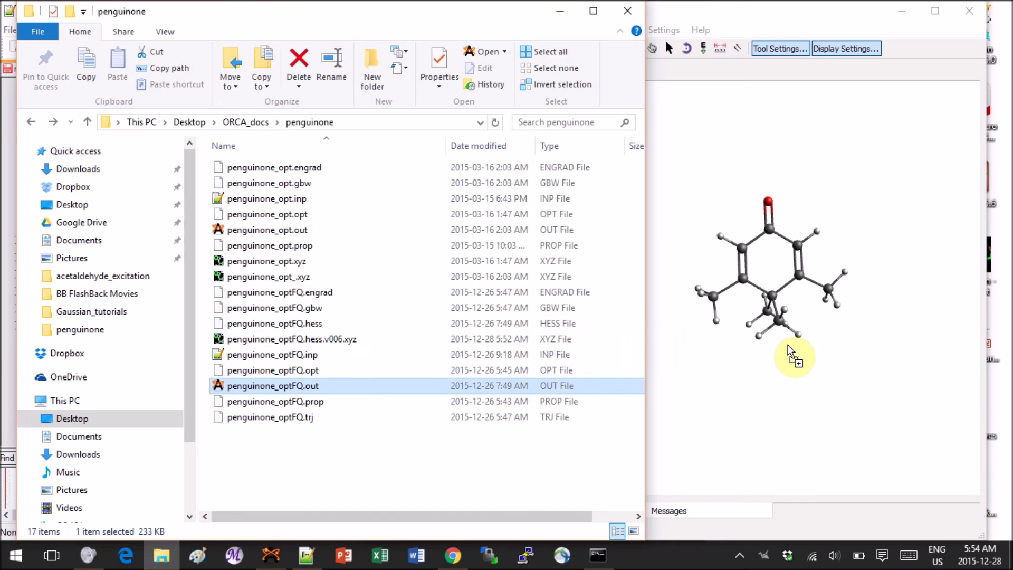
Maximize Avogadro and animate the 983.90 cm⁻¹ mode, toggling force arrows off and on
double_click(729, 18)
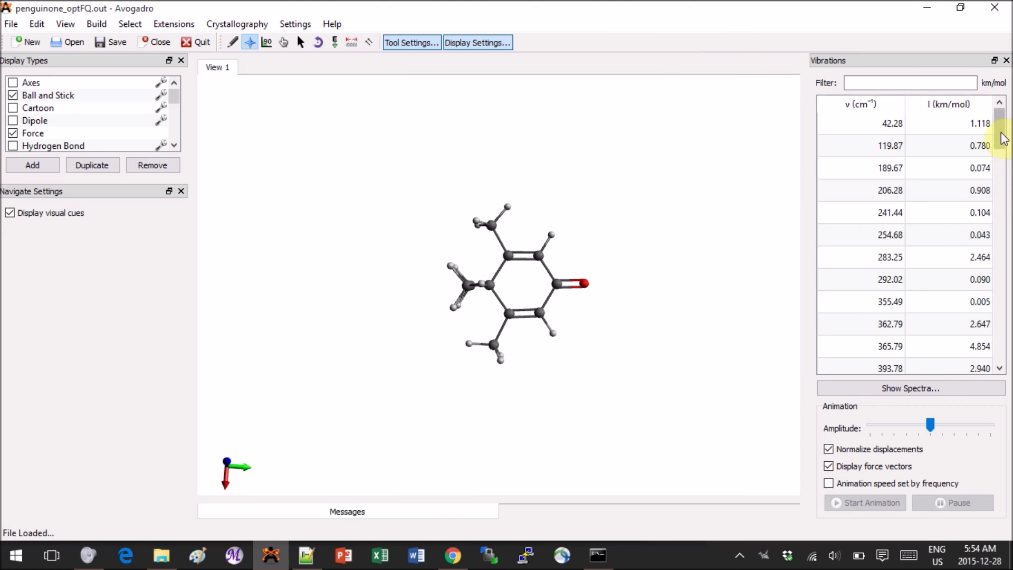
left_click_drag(1002, 137, 997, 197)
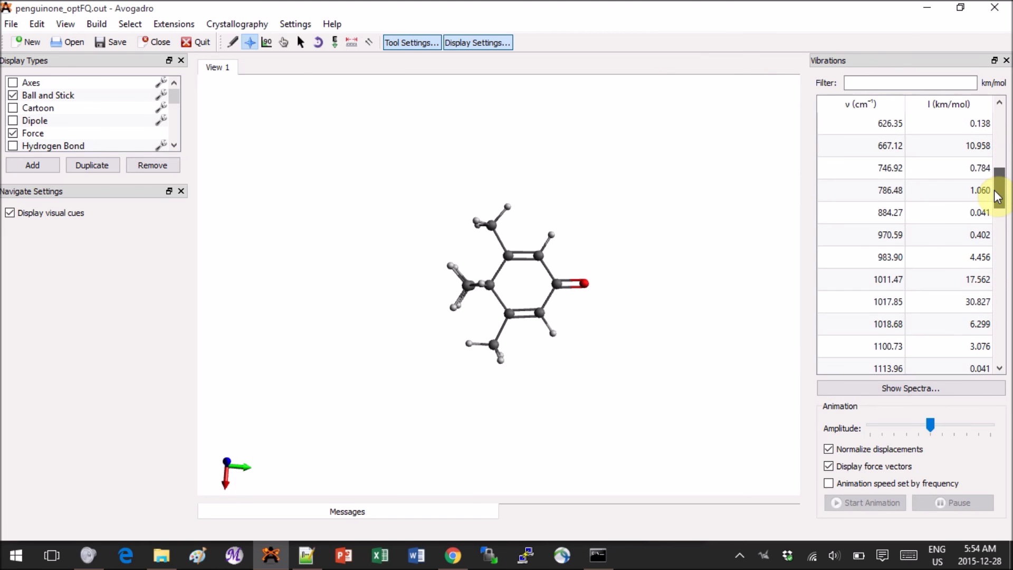
left_click(897, 256)
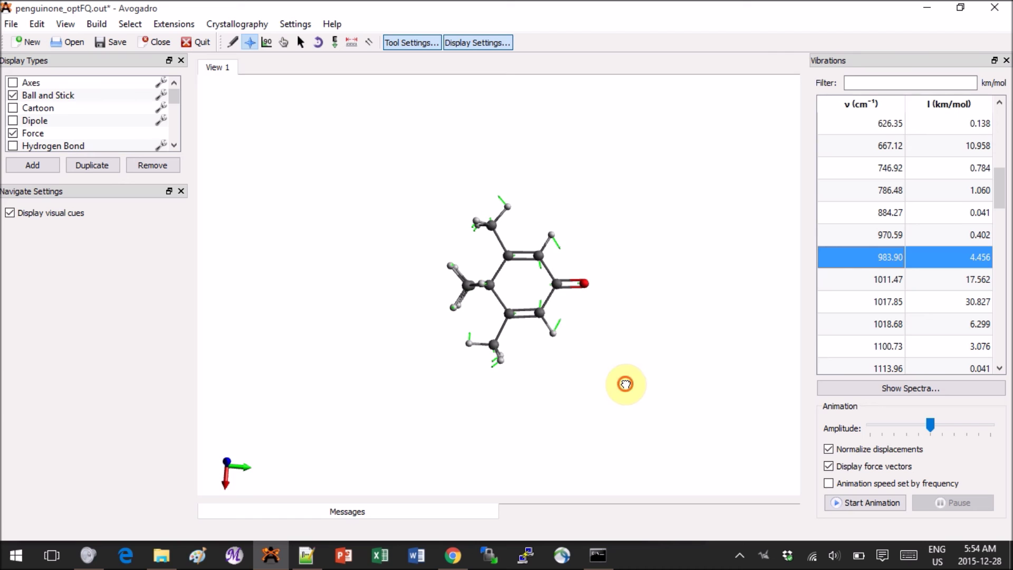
mouse_move(625, 383)
left_mouse_down()
mouse_move(526, 274)
mouse_move(464, 254)
mouse_move(437, 227)
left_mouse_up()
scroll(436, 226, "up", 5)
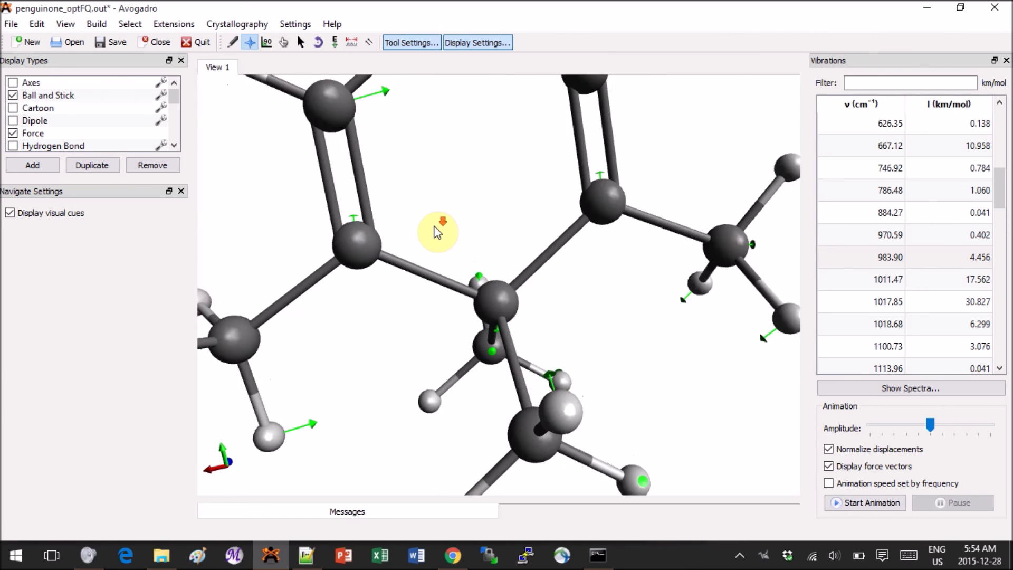
scroll(441, 226, "down", 2)
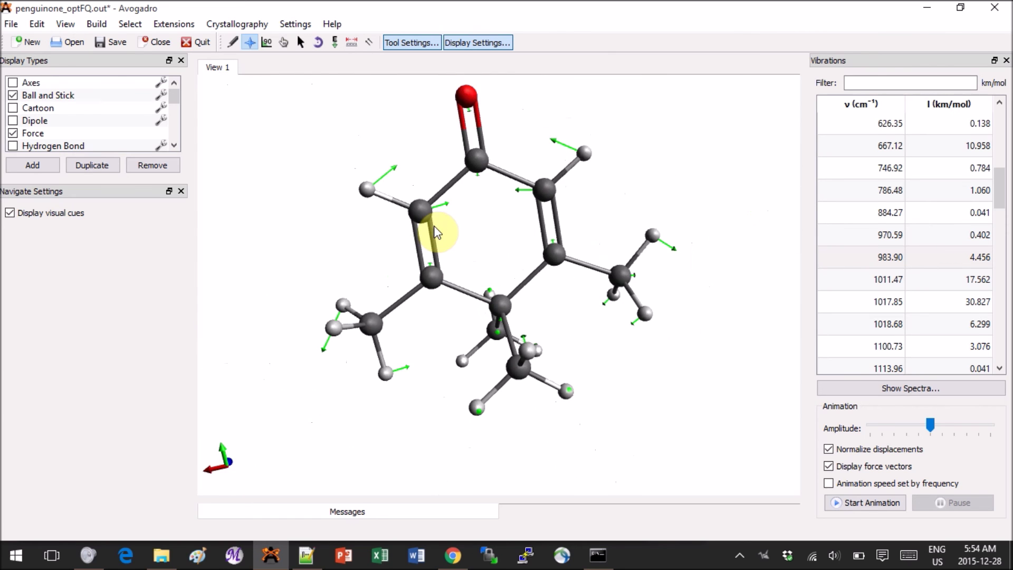
left_click(881, 511)
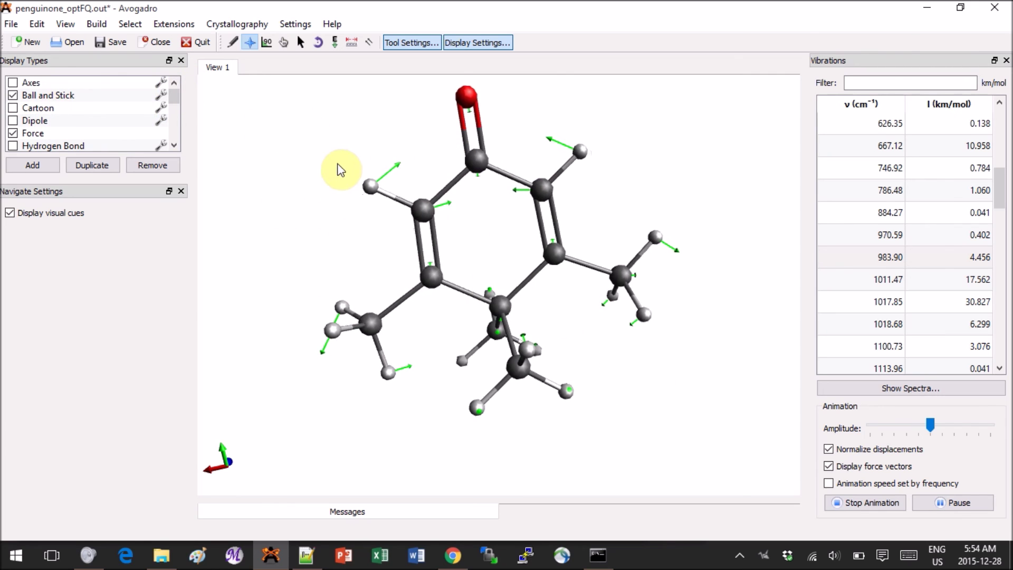
left_click(13, 133)
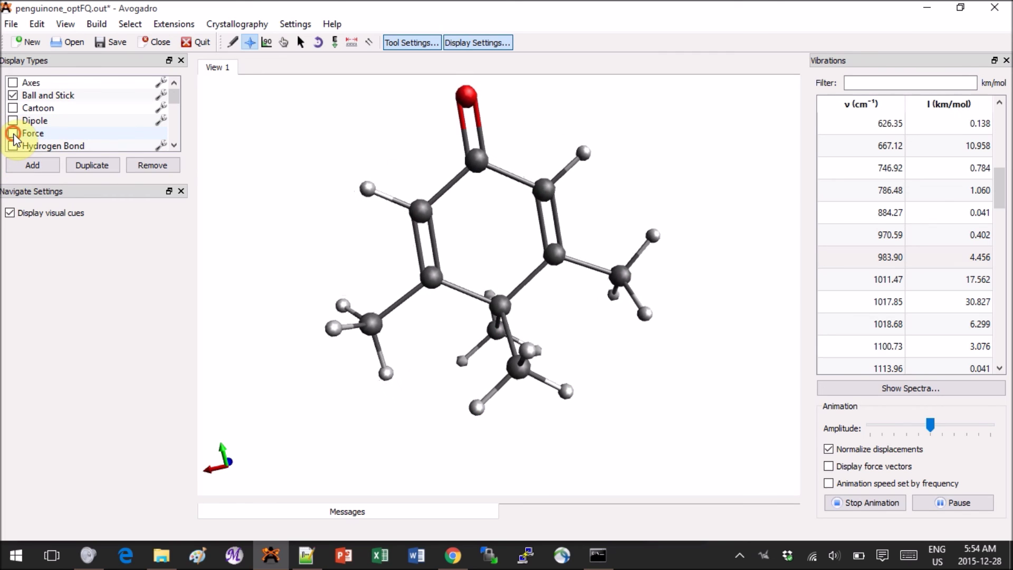
left_click(13, 133)
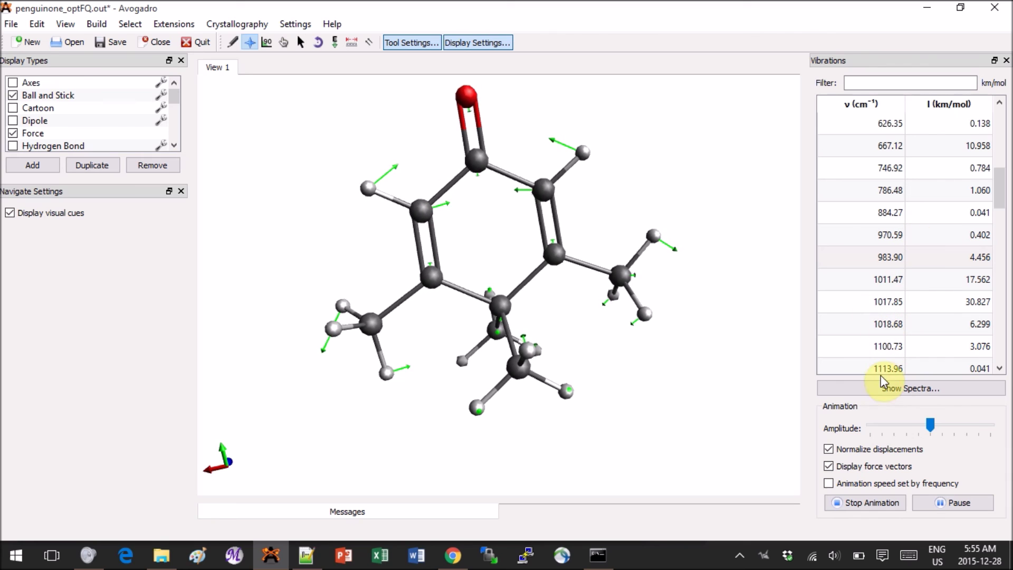
Show the IR spectrum with its advanced options, and move the window higher
left_click(887, 390)
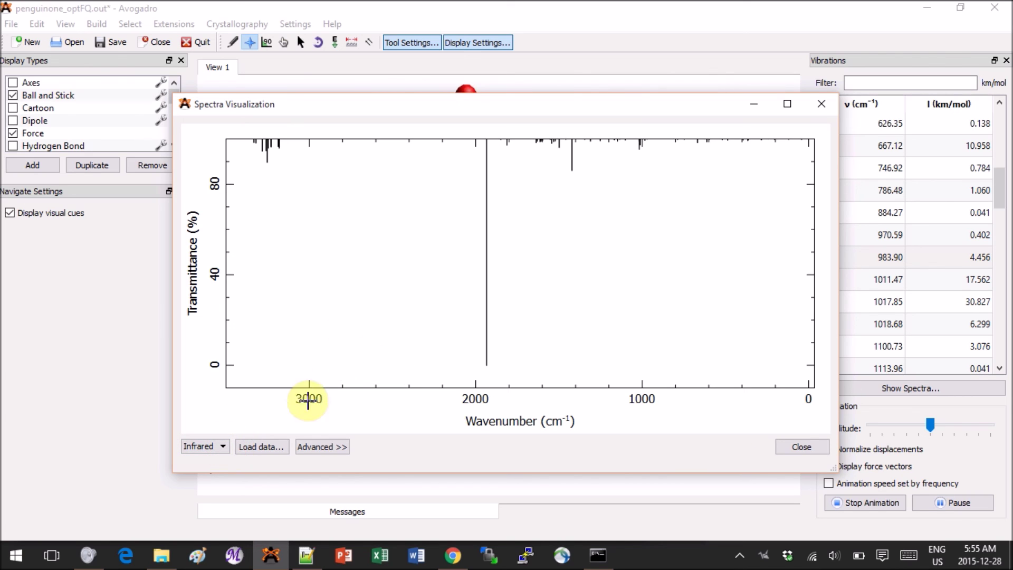
left_click(321, 447)
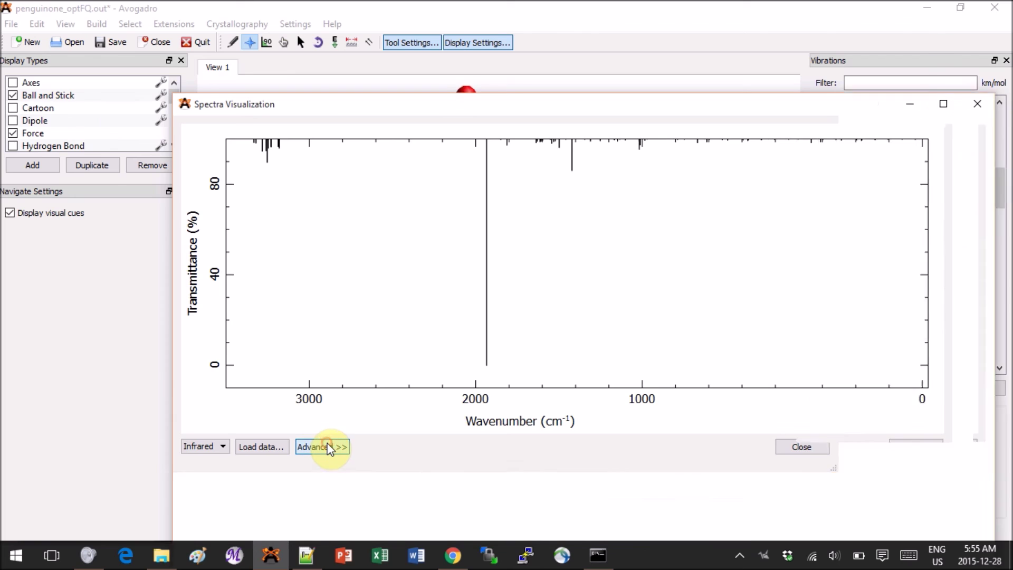
left_click_drag(401, 50, 406, 19)
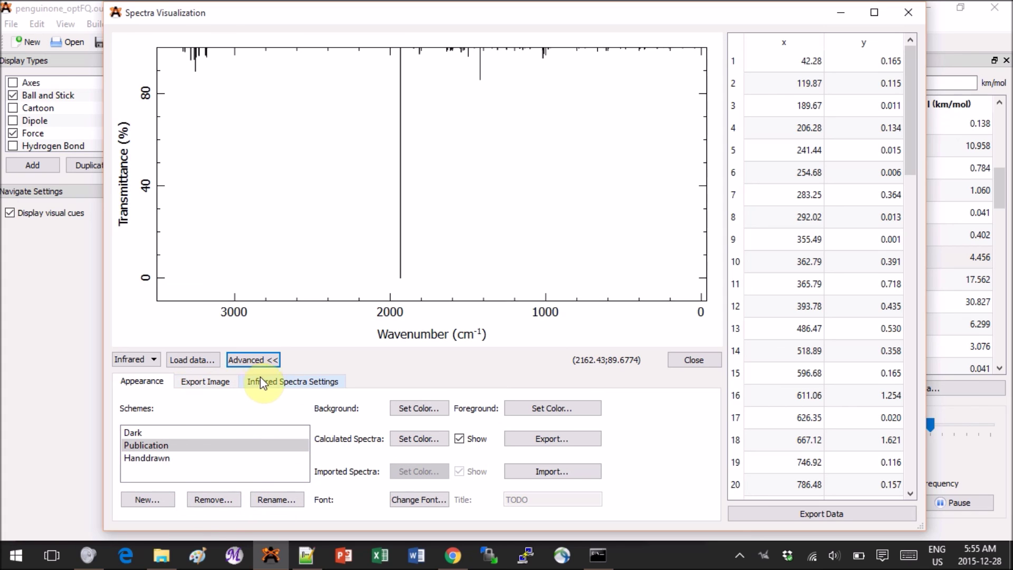
Set Gaussian width 16.0 and Absorbance (%) units, then close the spectrum and stop animation
left_click(291, 384)
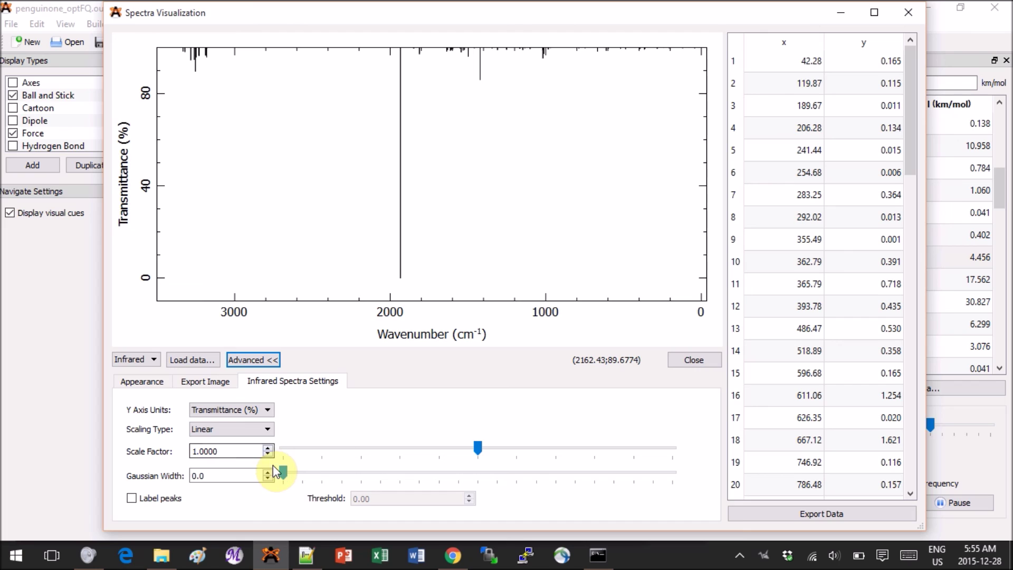
left_click_drag(285, 474, 346, 475)
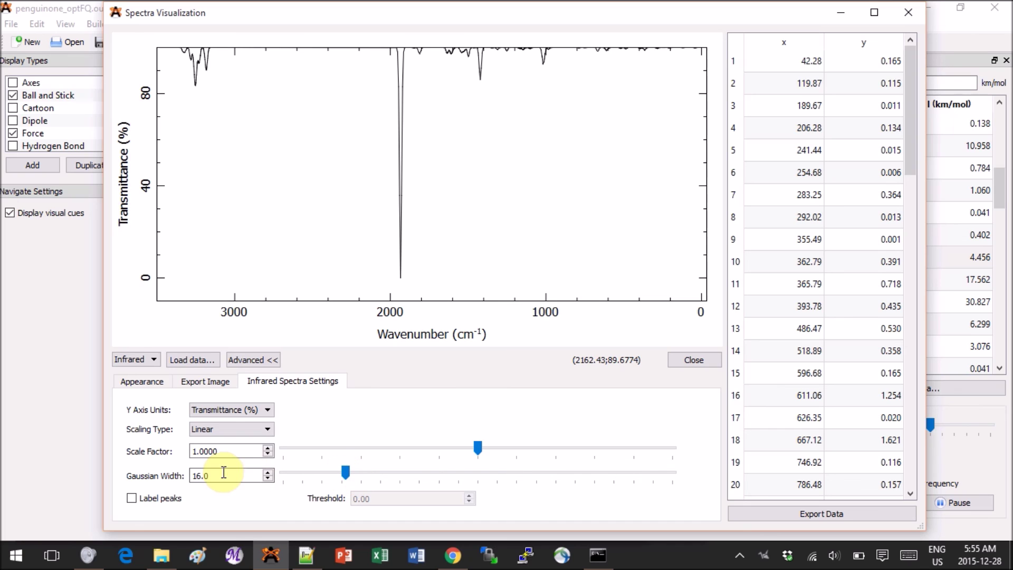
left_click(249, 411)
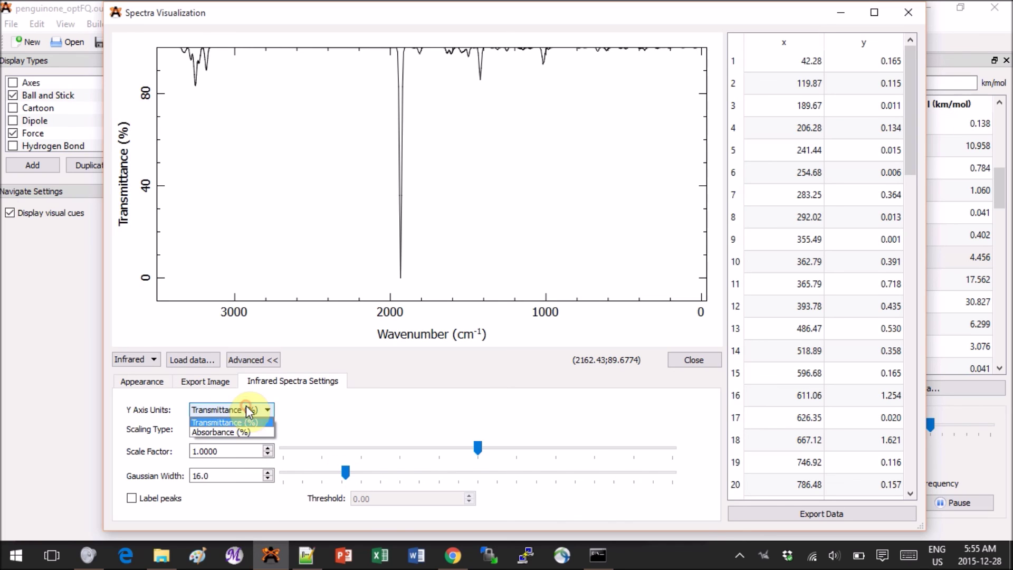
left_click(220, 433)
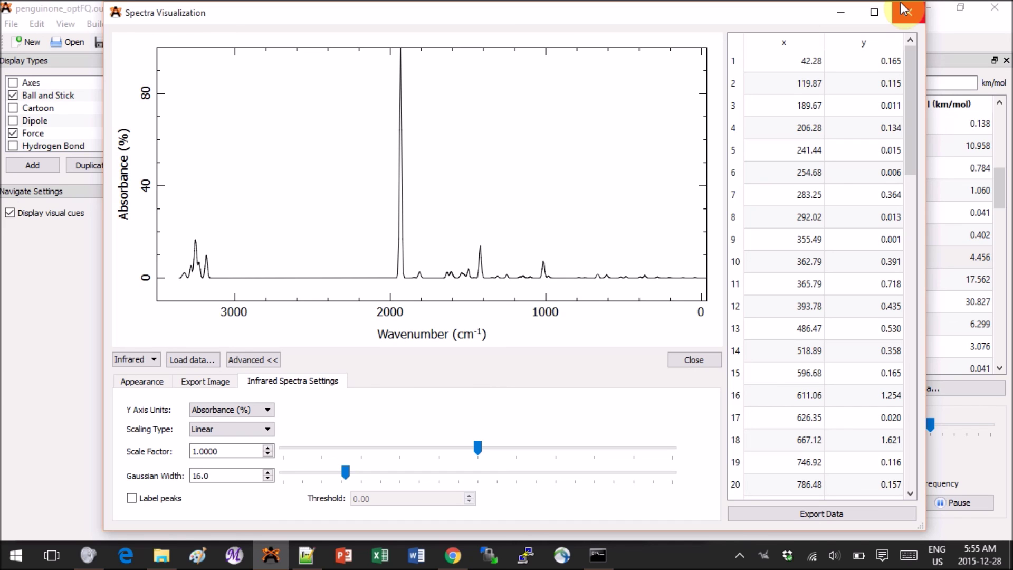
left_click(905, 10)
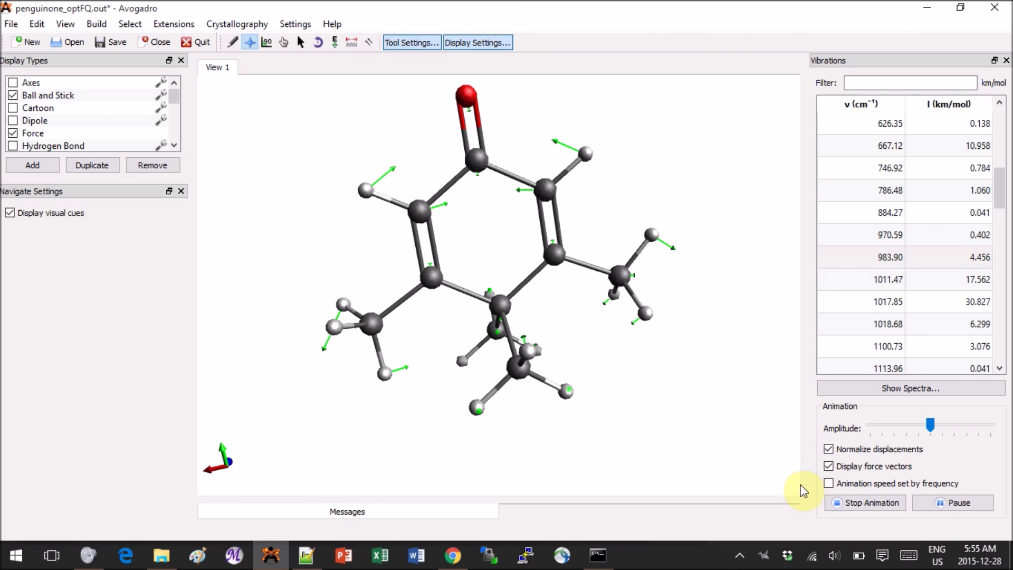
left_click(837, 504)
mouse_move(270, 555)
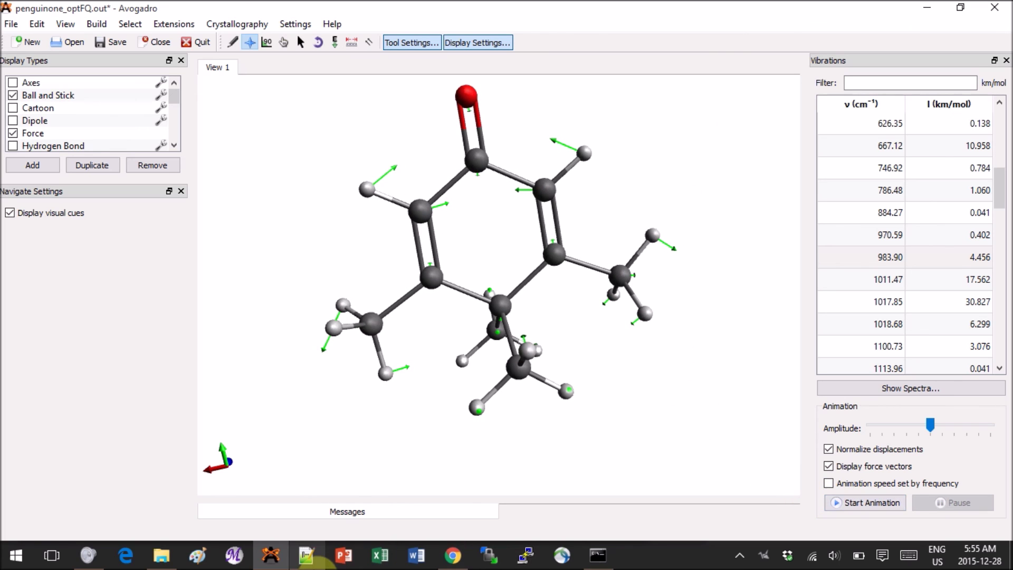
Bring Notepad++ forward and highlight line 15 on orca_pltvib custom XYZ trajectories
left_click(306, 555)
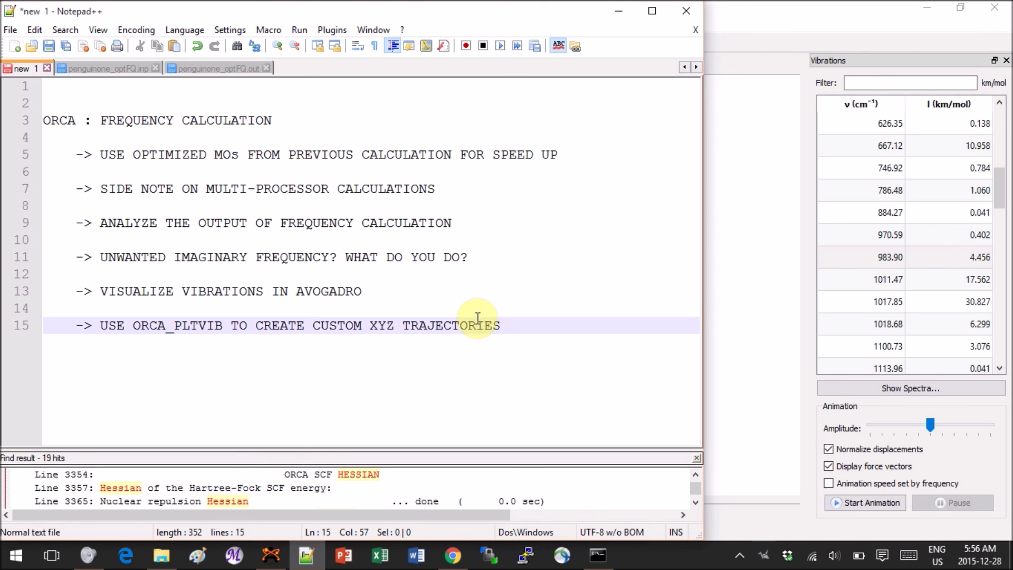
mouse_move(511, 330)
left_mouse_down()
mouse_move(219, 311)
mouse_move(182, 324)
left_mouse_up()
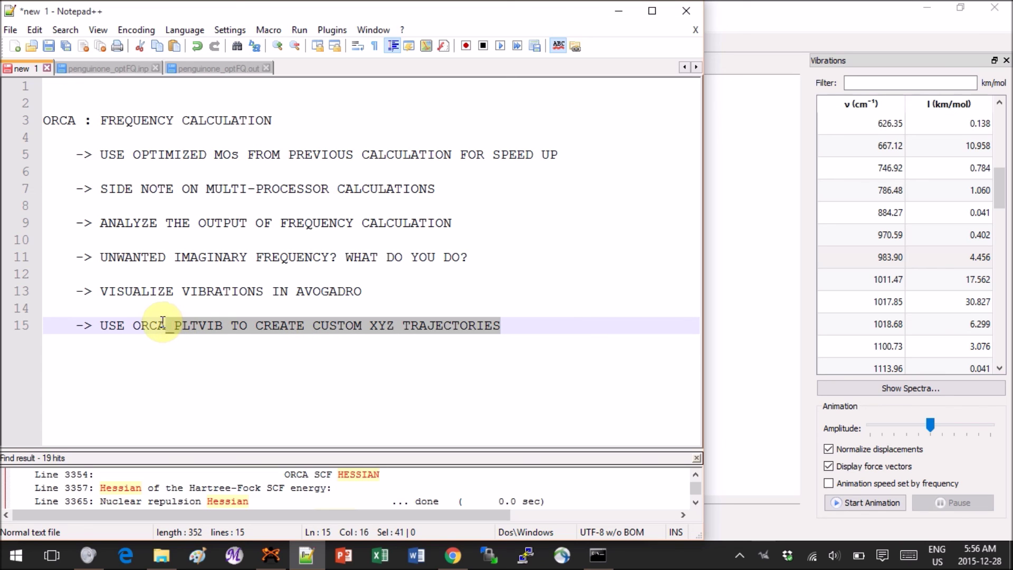
left_click(245, 353)
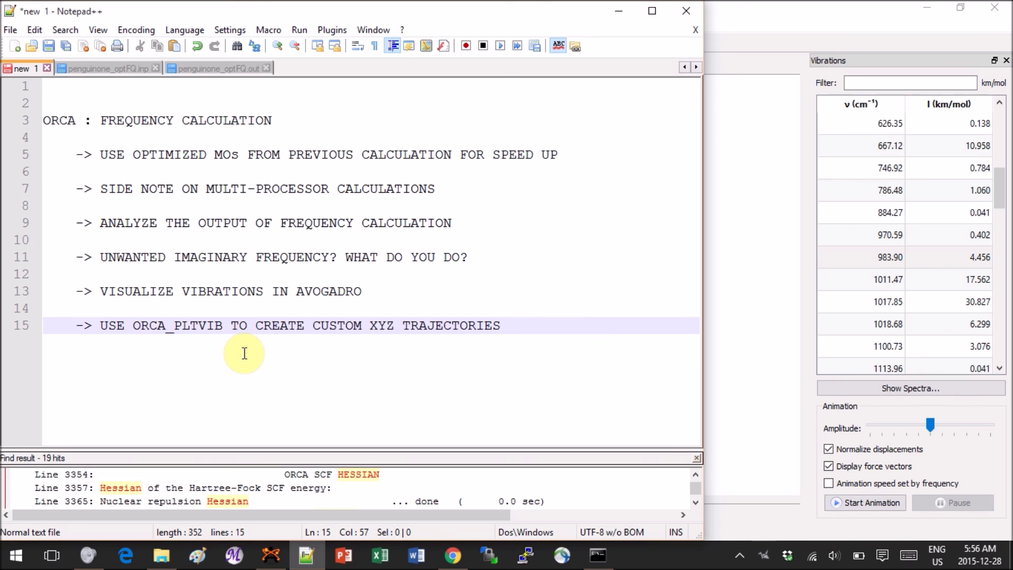